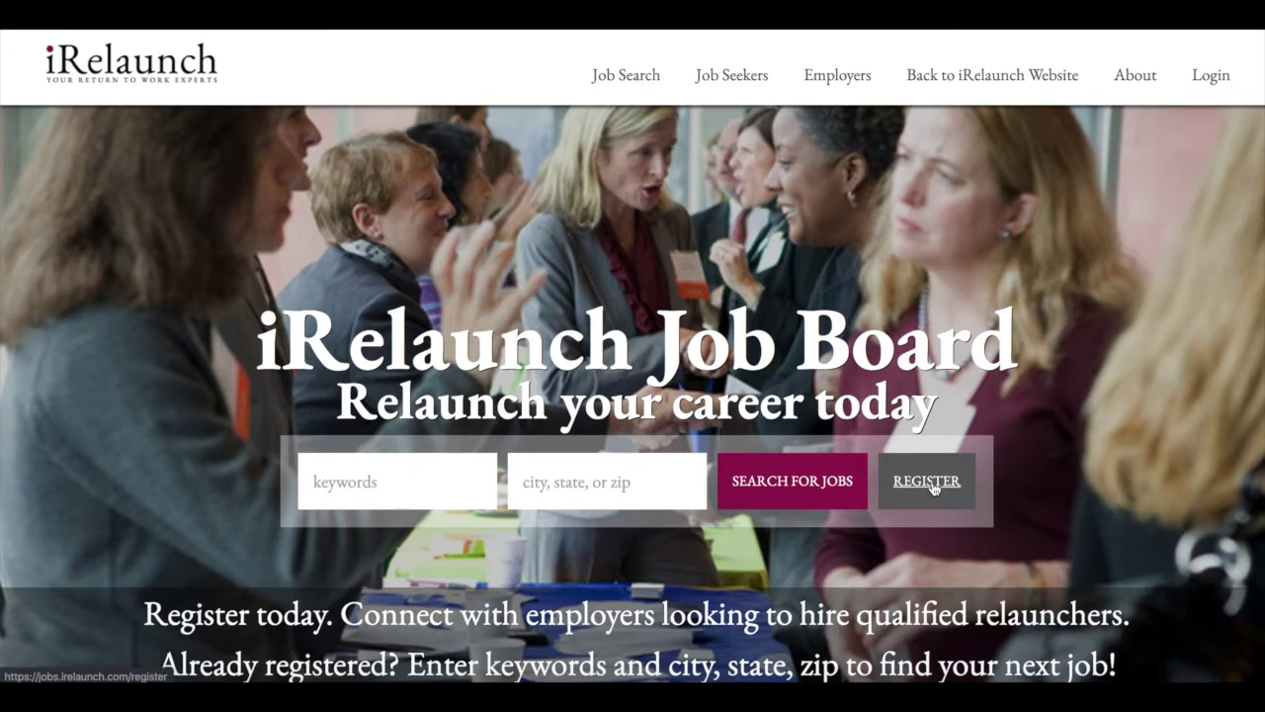
# - Start a new job seeker registration from the job board home page
pyautogui.click(932, 488)
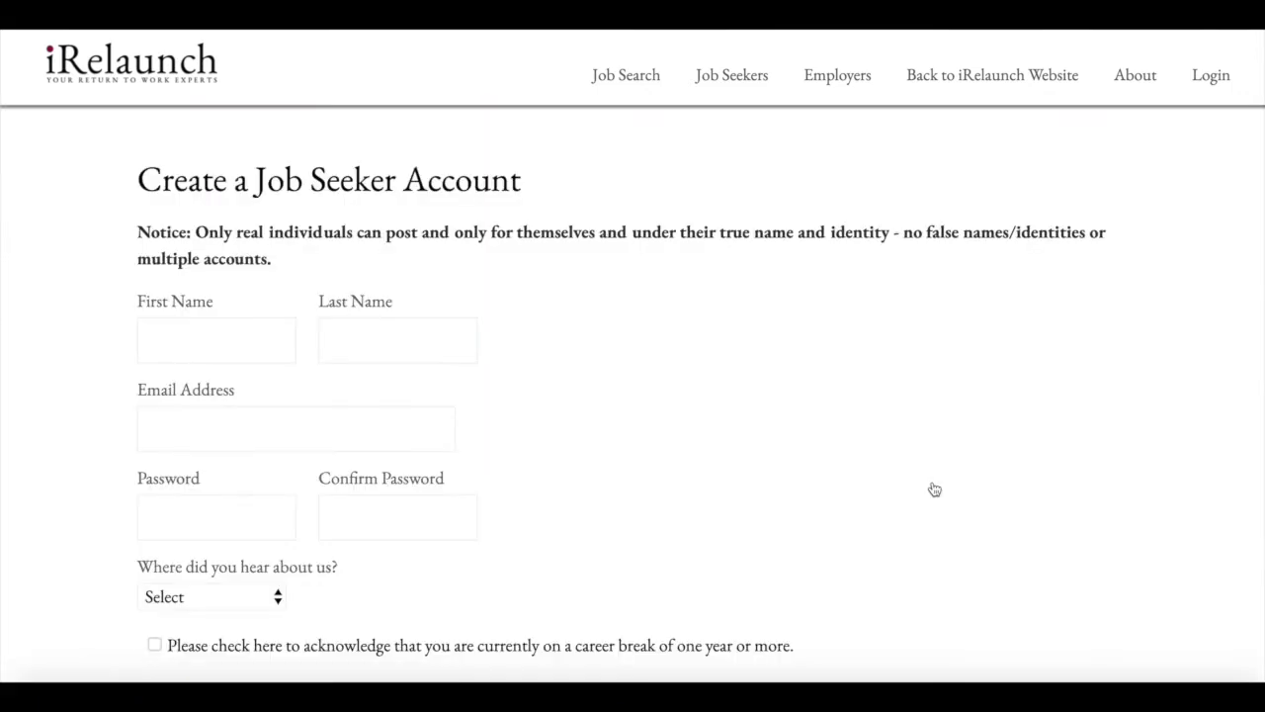
# - Enter the job seeker's first and last name, e-mail address, password and password confirmation
pyautogui.click(182, 331)
pyautogui.write('Susie')
pyautogui.click(396, 340)
pyautogui.write('Relanc')
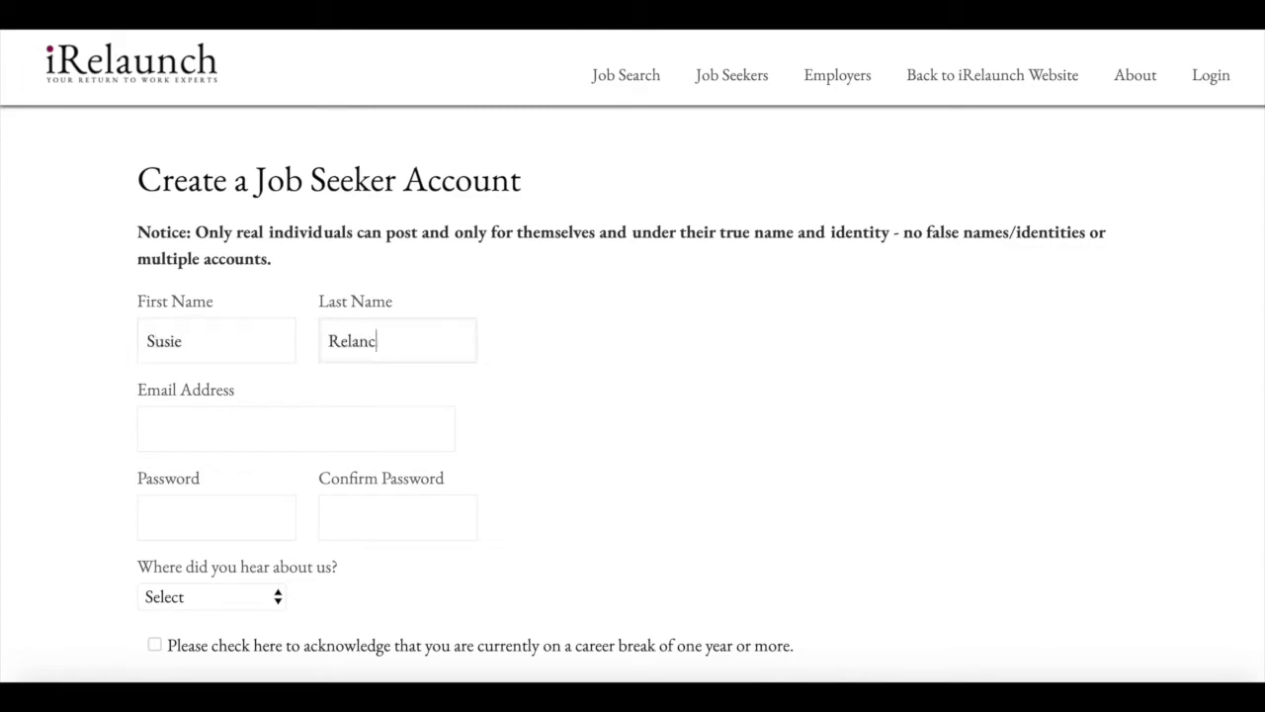
pyautogui.press('BackSpace')
pyautogui.press('BackSpace')
pyautogui.write('uncher')
pyautogui.click(148, 428)
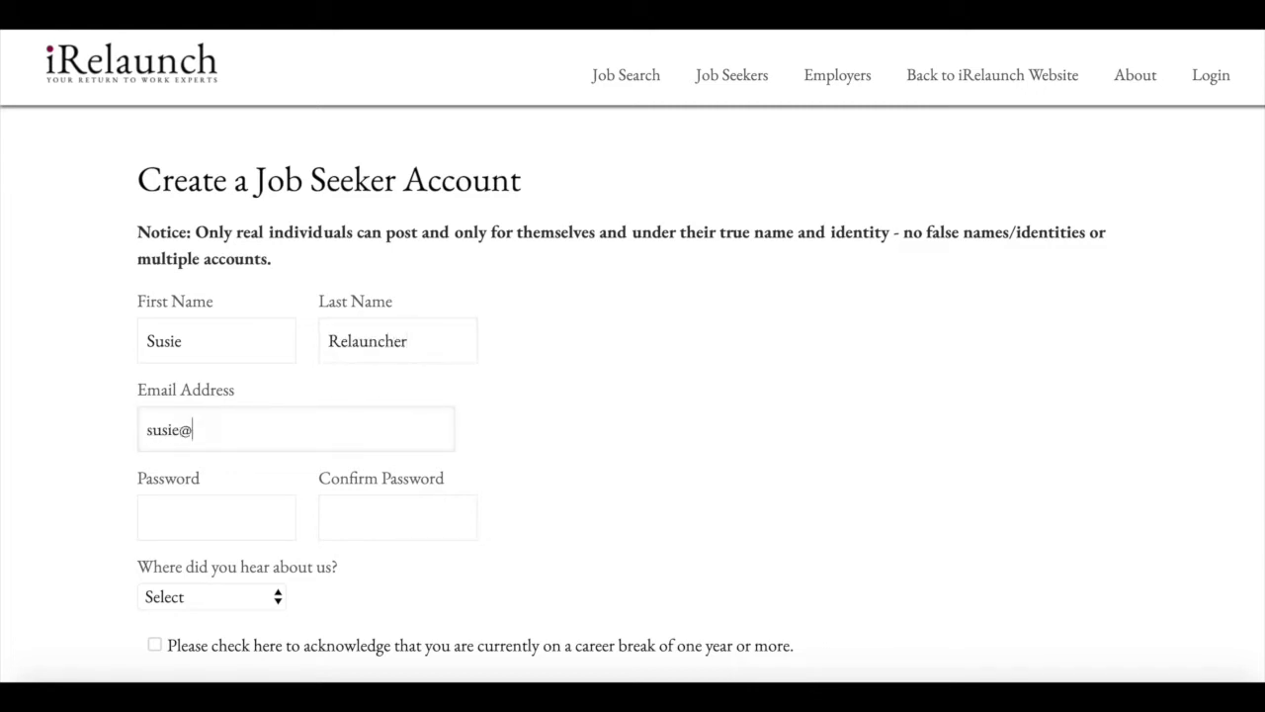
pyautogui.click(149, 517)
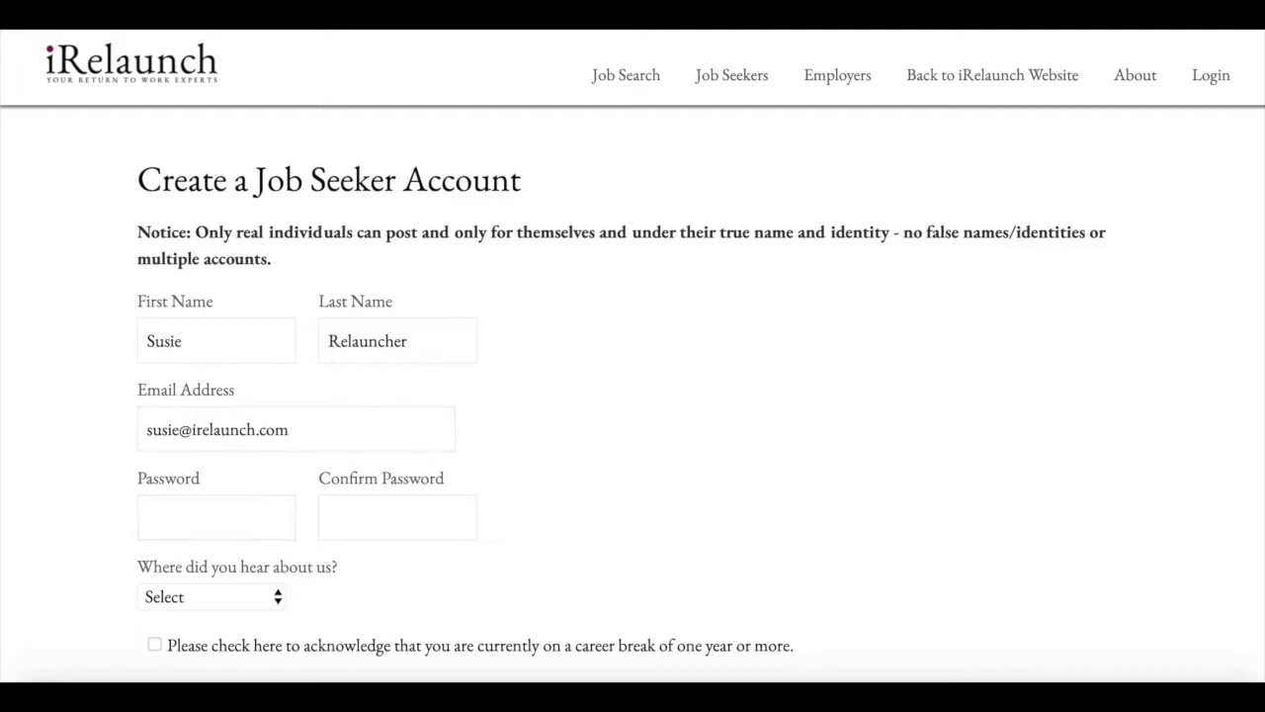
pyautogui.write('*********')
pyautogui.click(331, 517)
pyautogui.write('********')
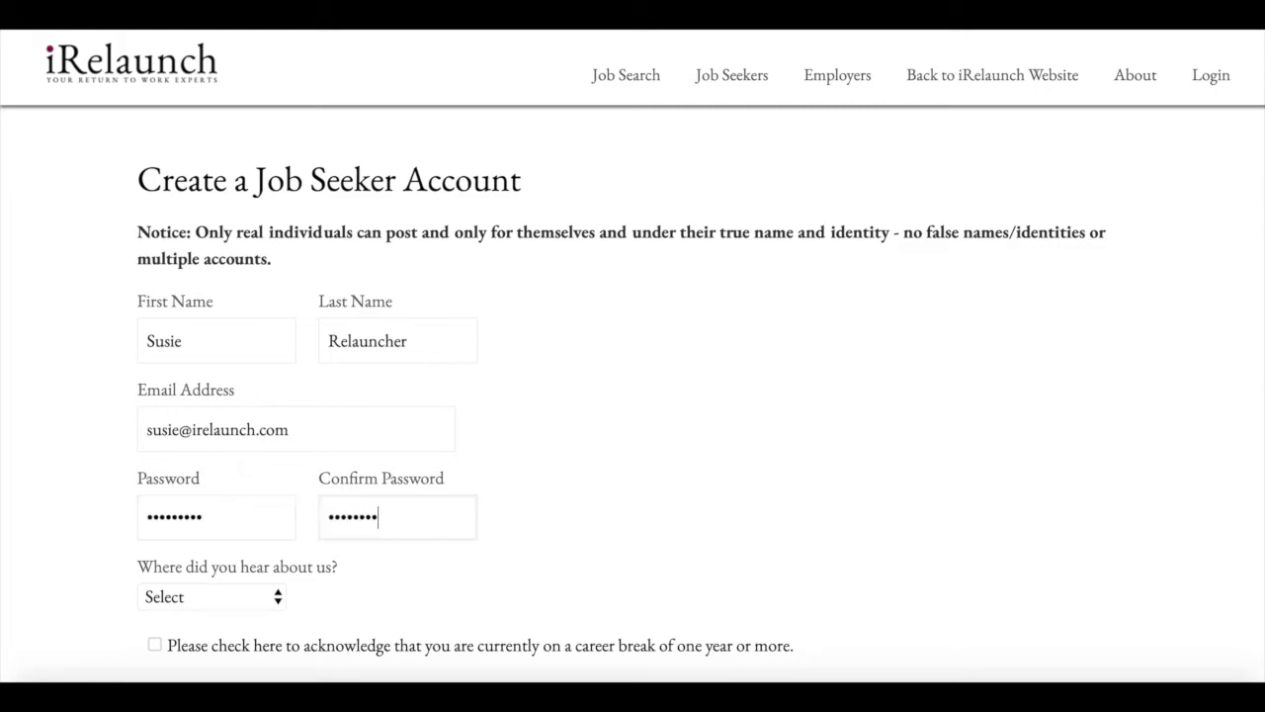
# - Choose Google Search as referral source, tick the career-break and terms acknowledgements, and submit
pyautogui.click(209, 597)
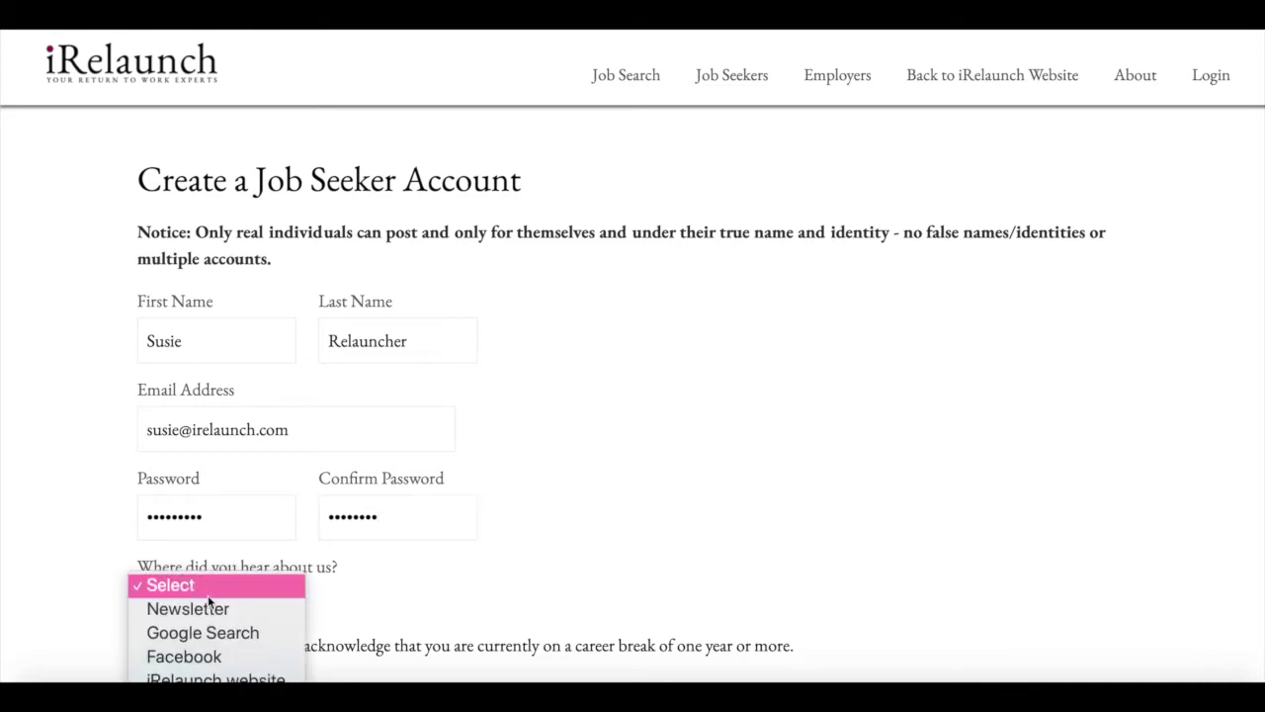
pyautogui.click(211, 636)
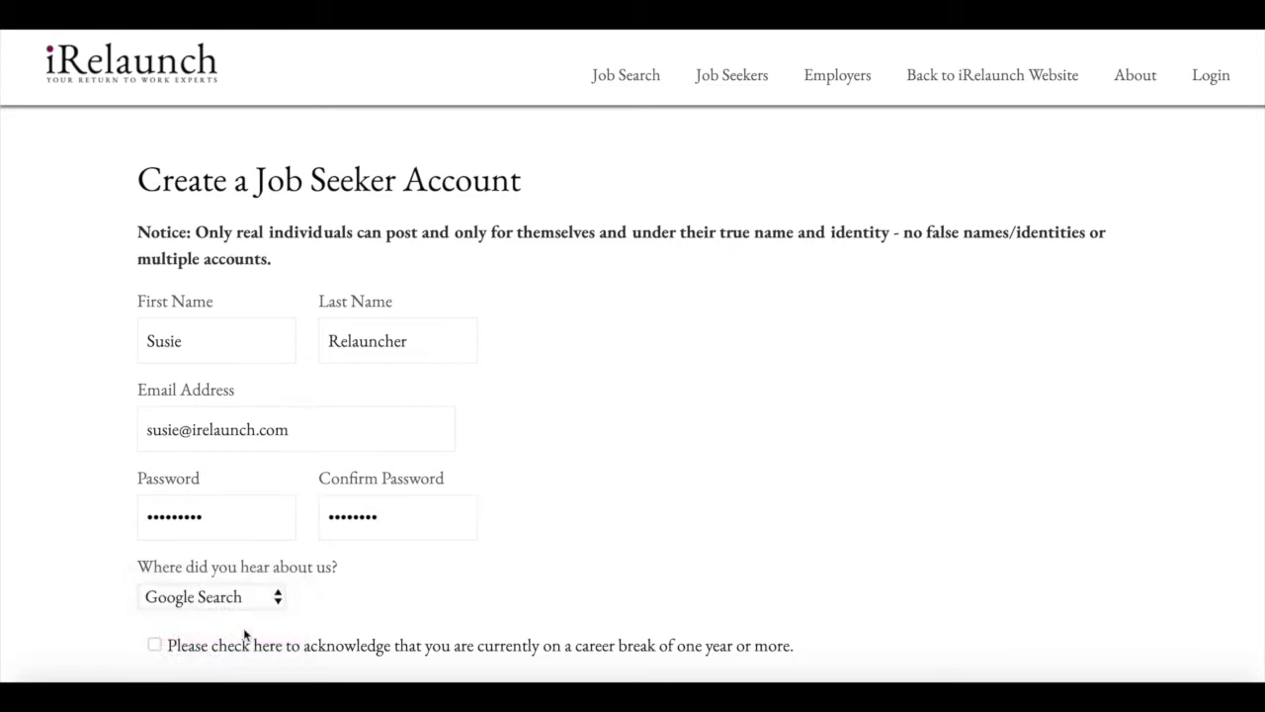
pyautogui.scroll(-3, 244, 635)
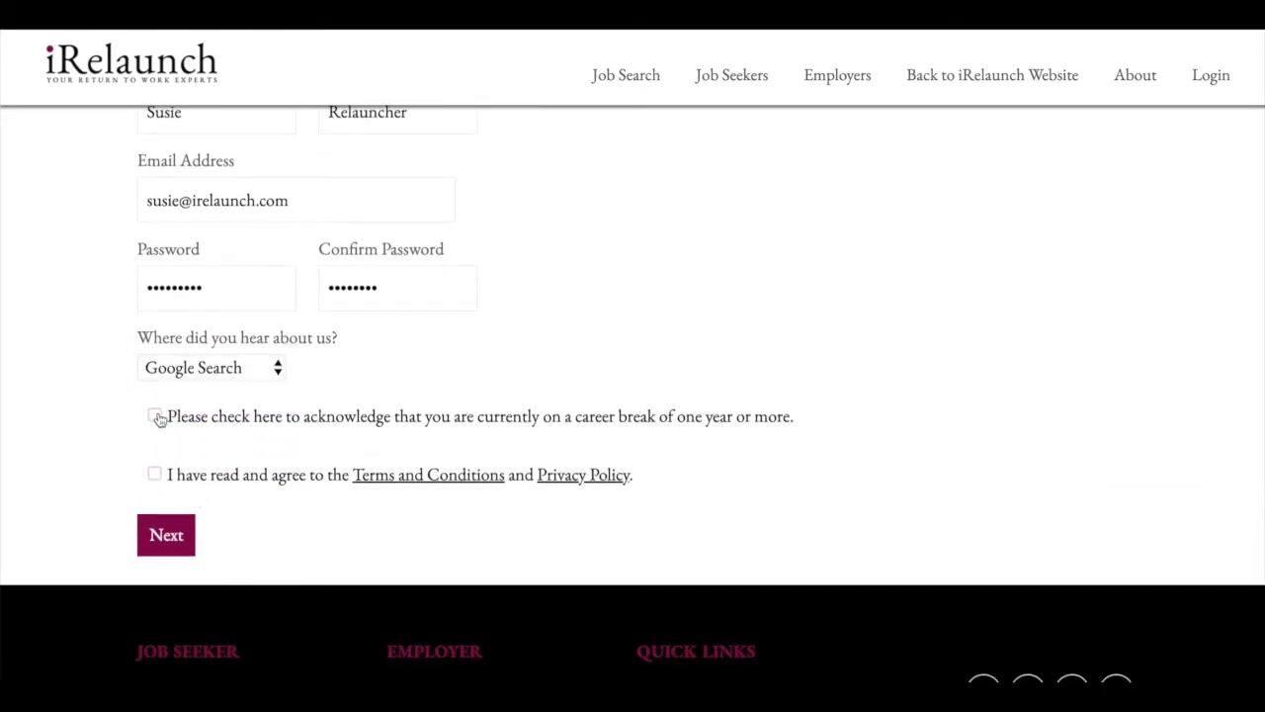
pyautogui.click(155, 417)
pyautogui.click(154, 477)
pyautogui.click(167, 539)
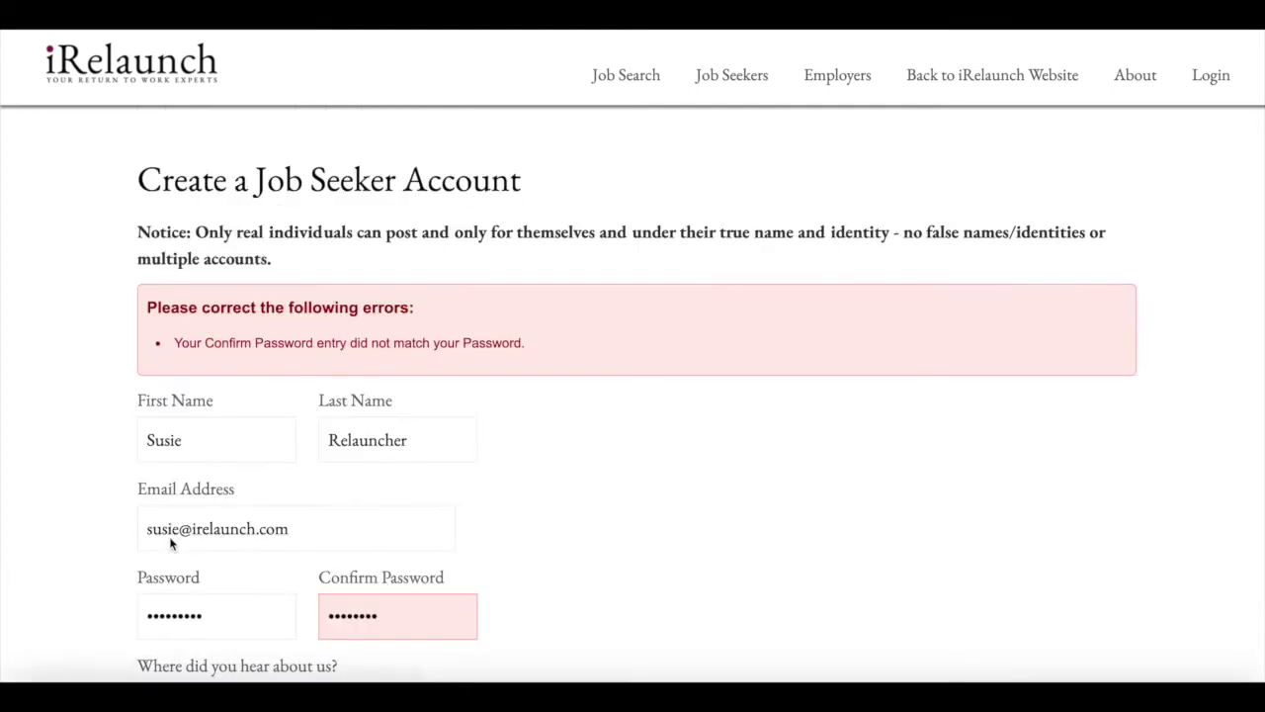
# - Retype the password and a matching confirmation, then resubmit the account form
pyautogui.scroll(-2, 320, 520)
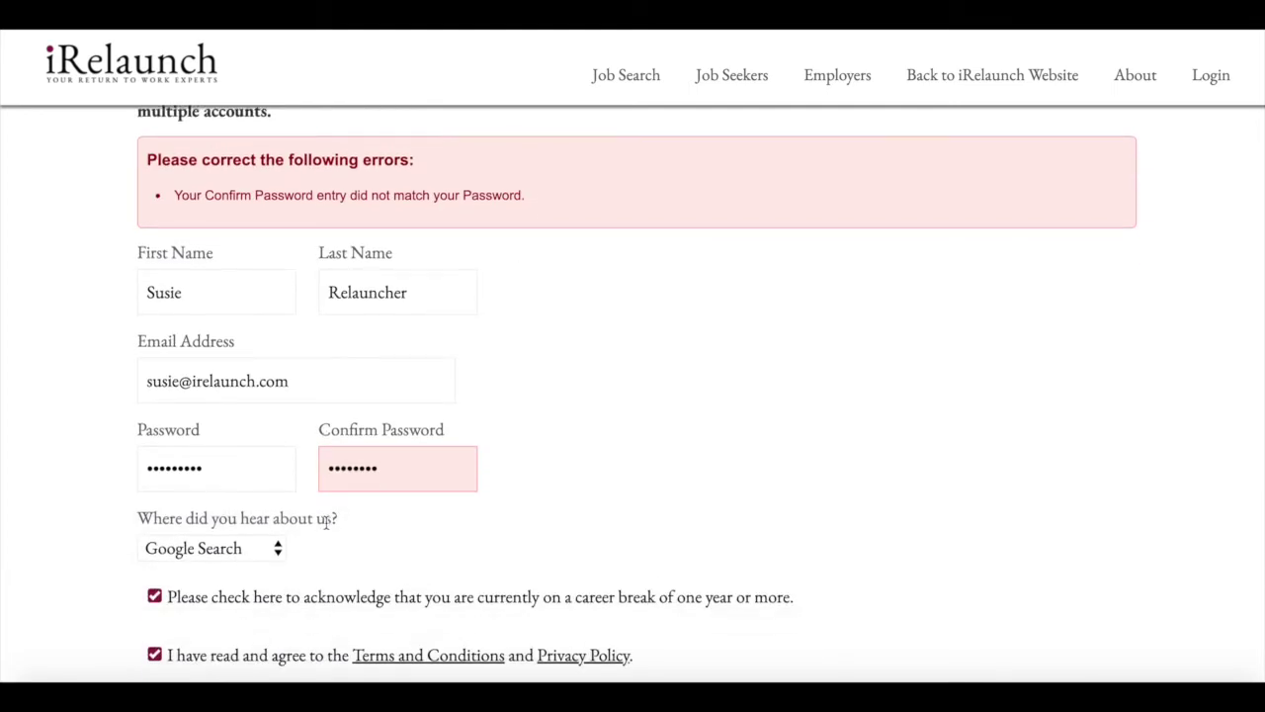
pyautogui.doubleClick(252, 464)
pyautogui.press('BackSpace')
pyautogui.write('•••••')
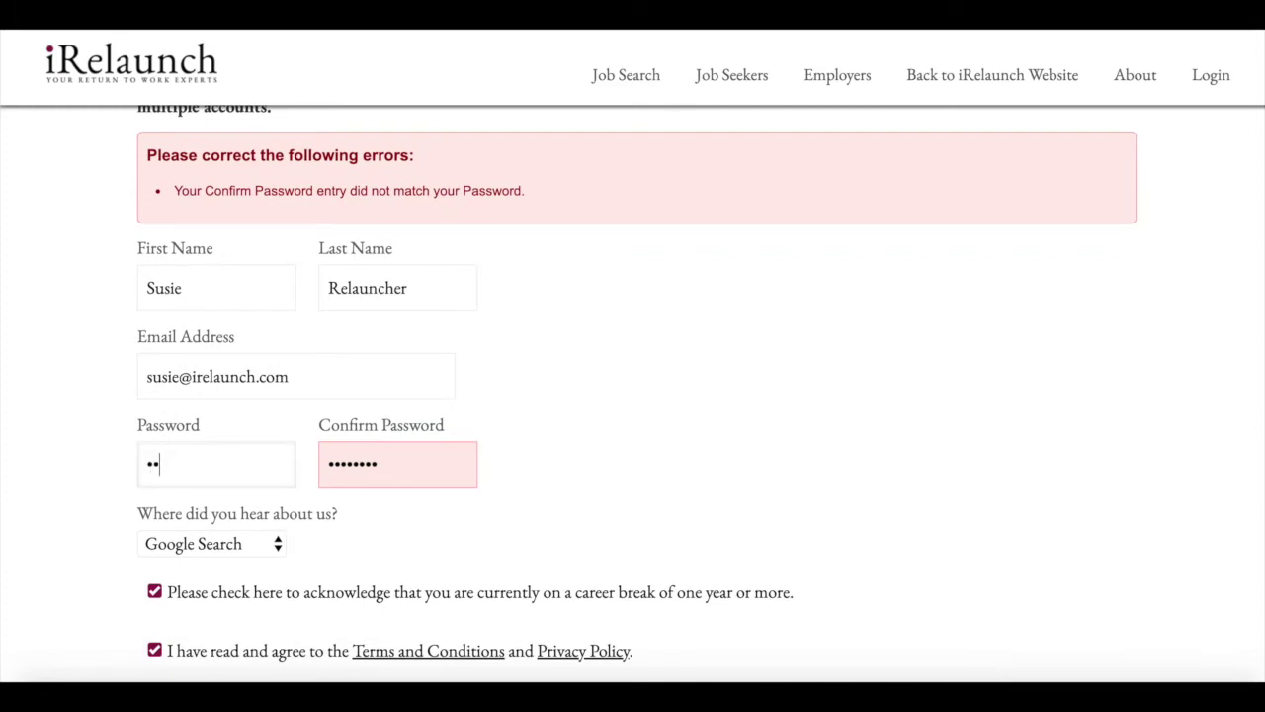
pyautogui.press('BackSpace')
pyautogui.press('BackSpace')
pyautogui.press('BackSpace')
pyautogui.press('BackSpace')
pyautogui.press('BackSpace')
pyautogui.write('••••••••')
pyautogui.press('Tab')
pyautogui.press('BackSpace')
pyautogui.write('••••••••')
pyautogui.scroll(-3, 409, 500)
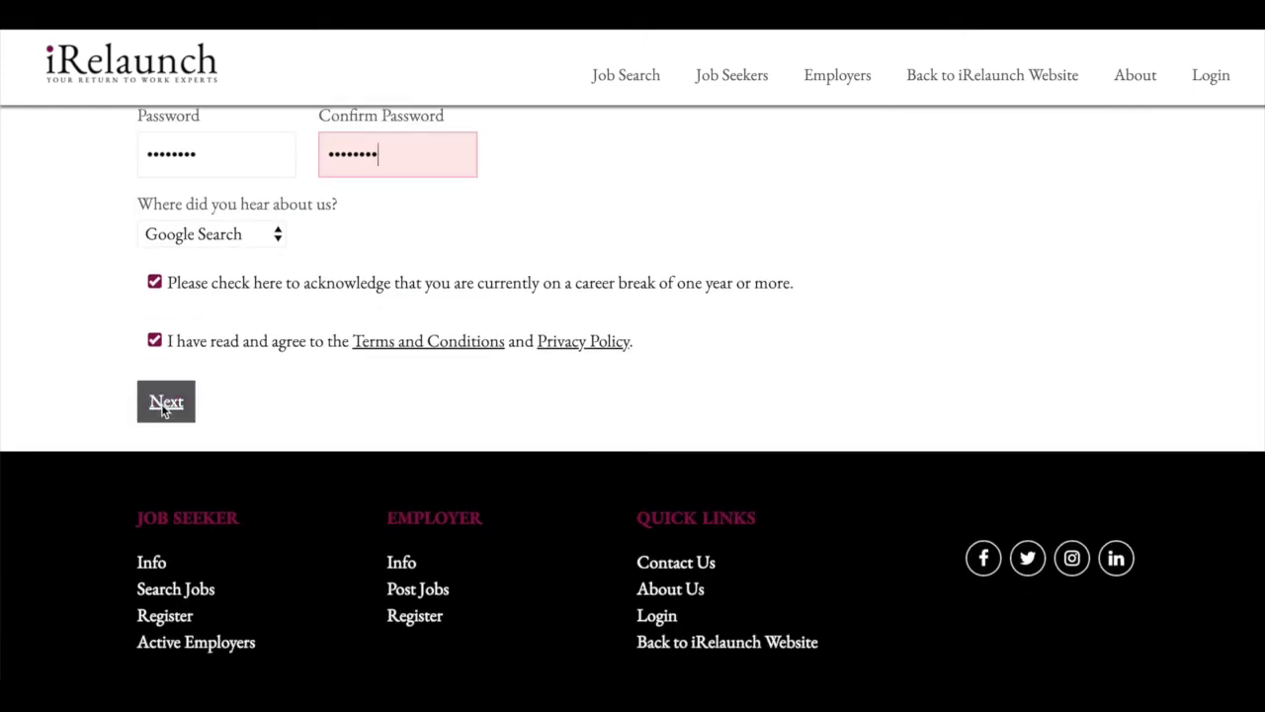
pyautogui.click(164, 410)
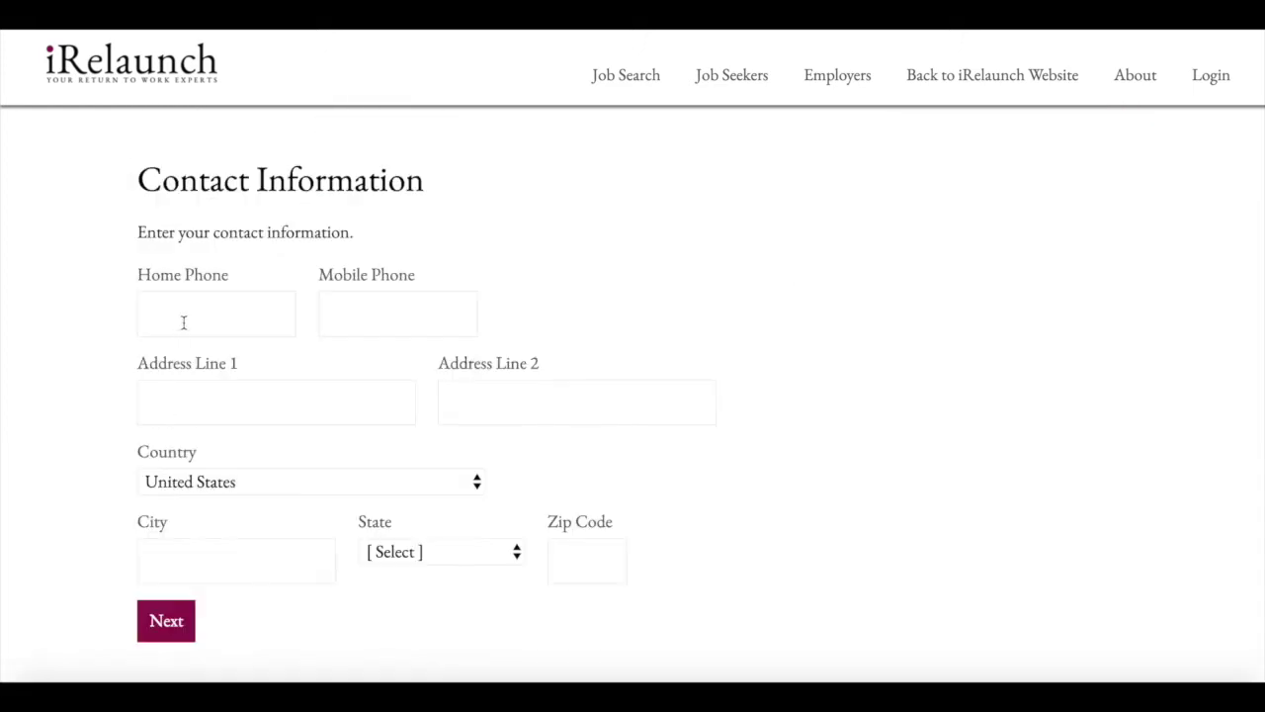
# - Enter the home and mobile phone numbers and the first address line
pyautogui.click(183, 321)
pyautogui.write('617-777-7777')
pyautogui.click(329, 314)
pyautogui.write('617-222-2222')
pyautogui.click(148, 403)
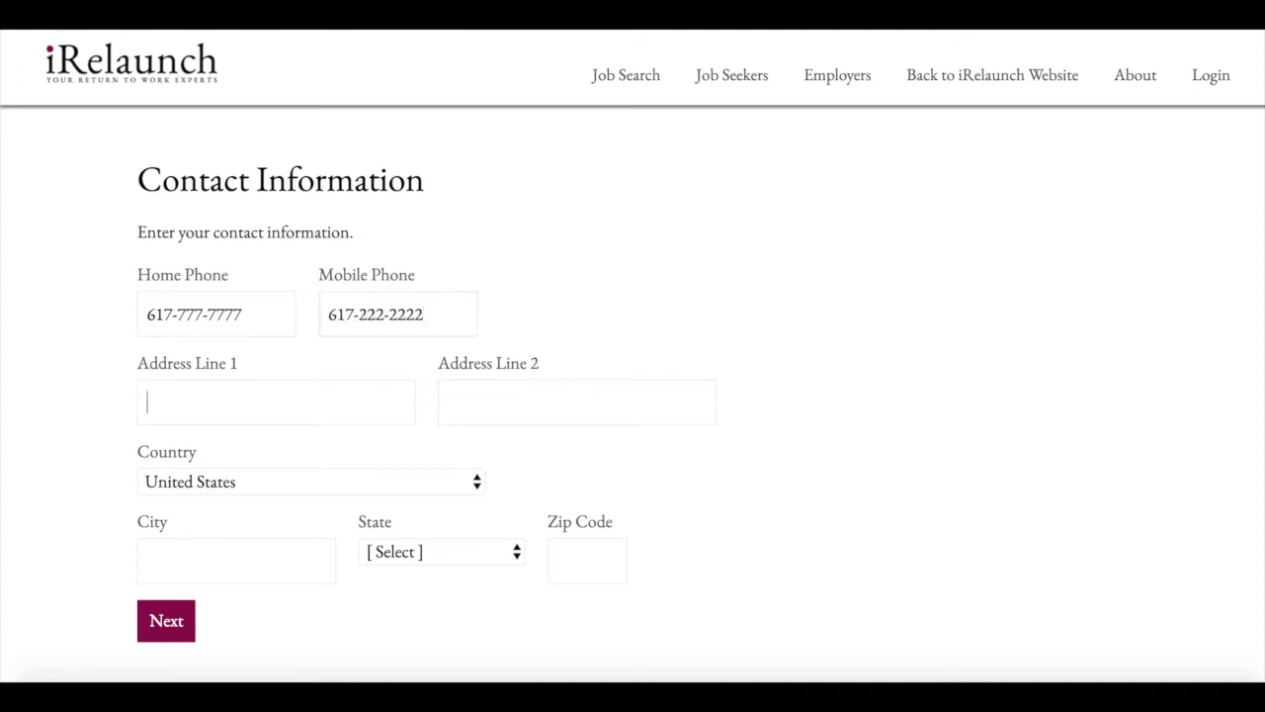
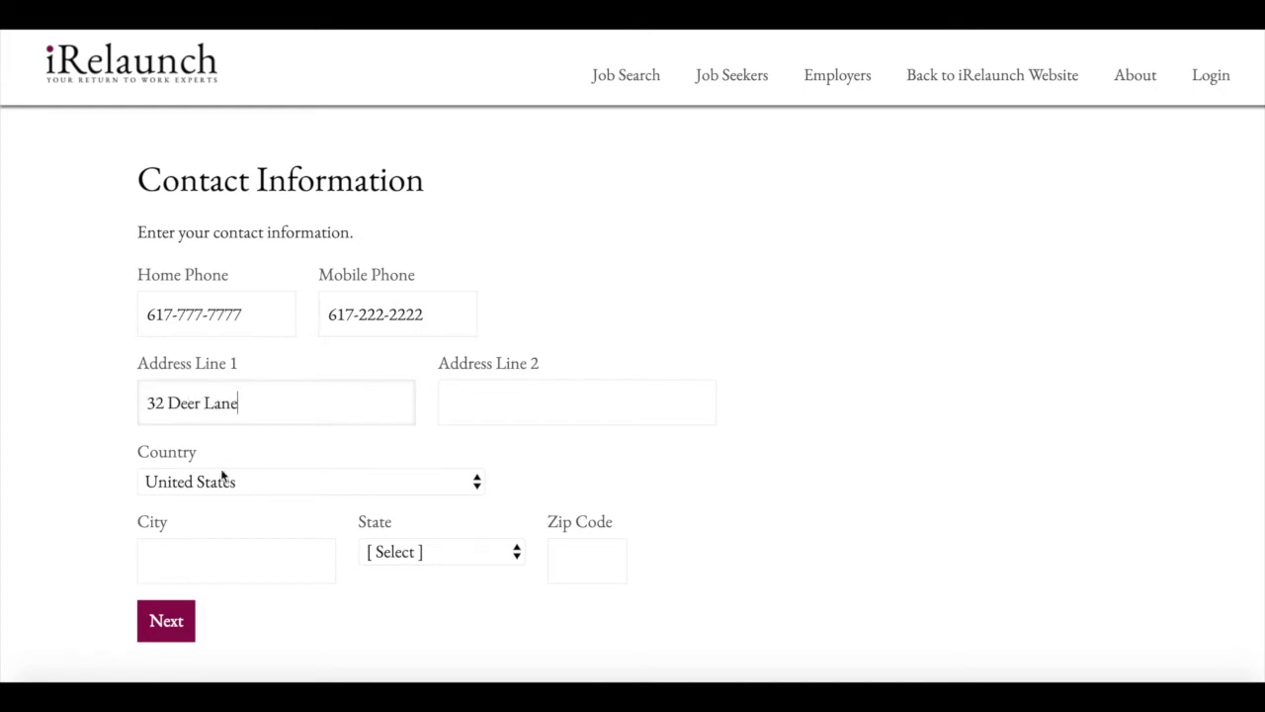
# - Enter the city, choose Massachusetts as the state, add the zip code, and submit
pyautogui.click(221, 550)
pyautogui.write('Boston')
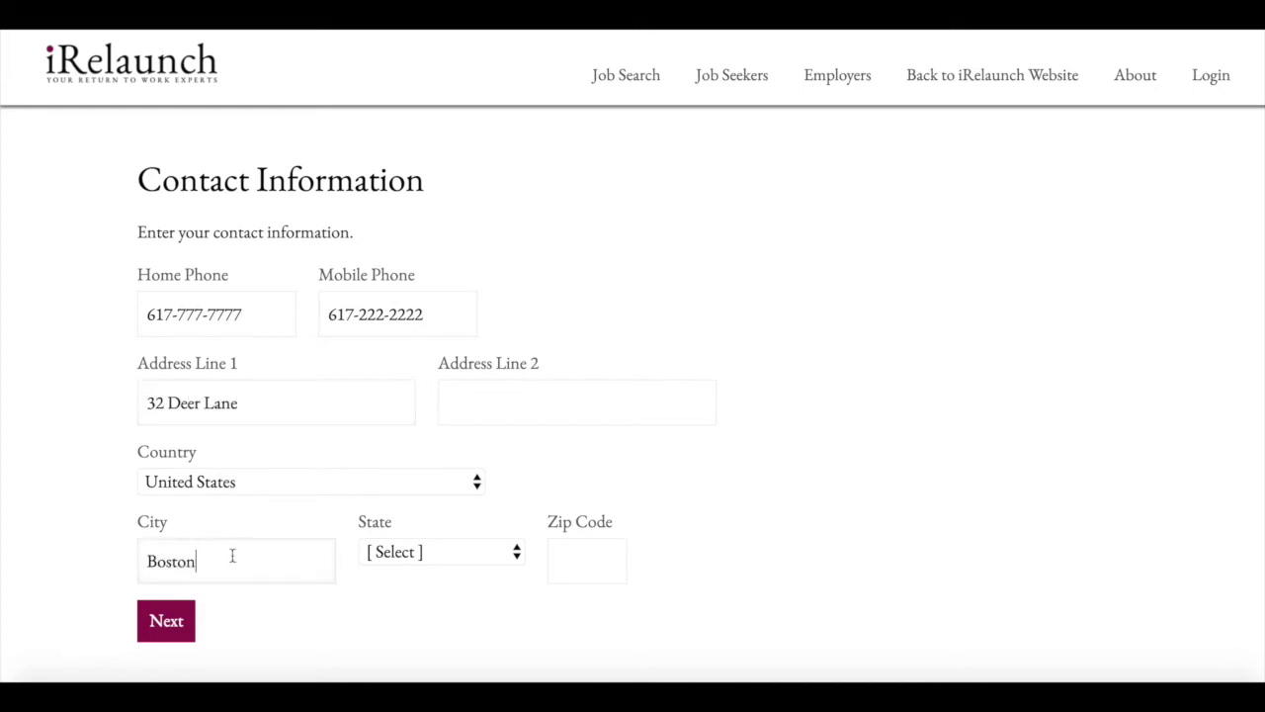
pyautogui.click(466, 558)
pyautogui.scroll(-3, 470, 608)
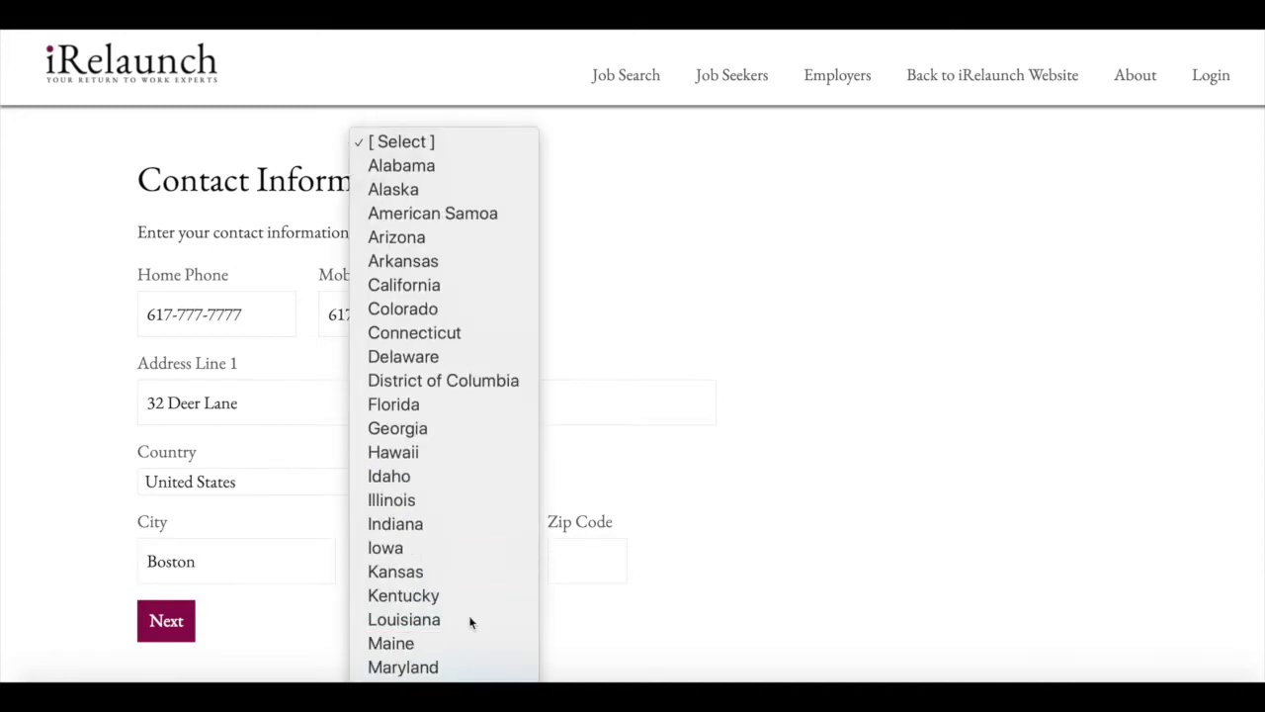
pyautogui.scroll(-1, 470, 622)
pyautogui.click(470, 621)
pyautogui.click(579, 559)
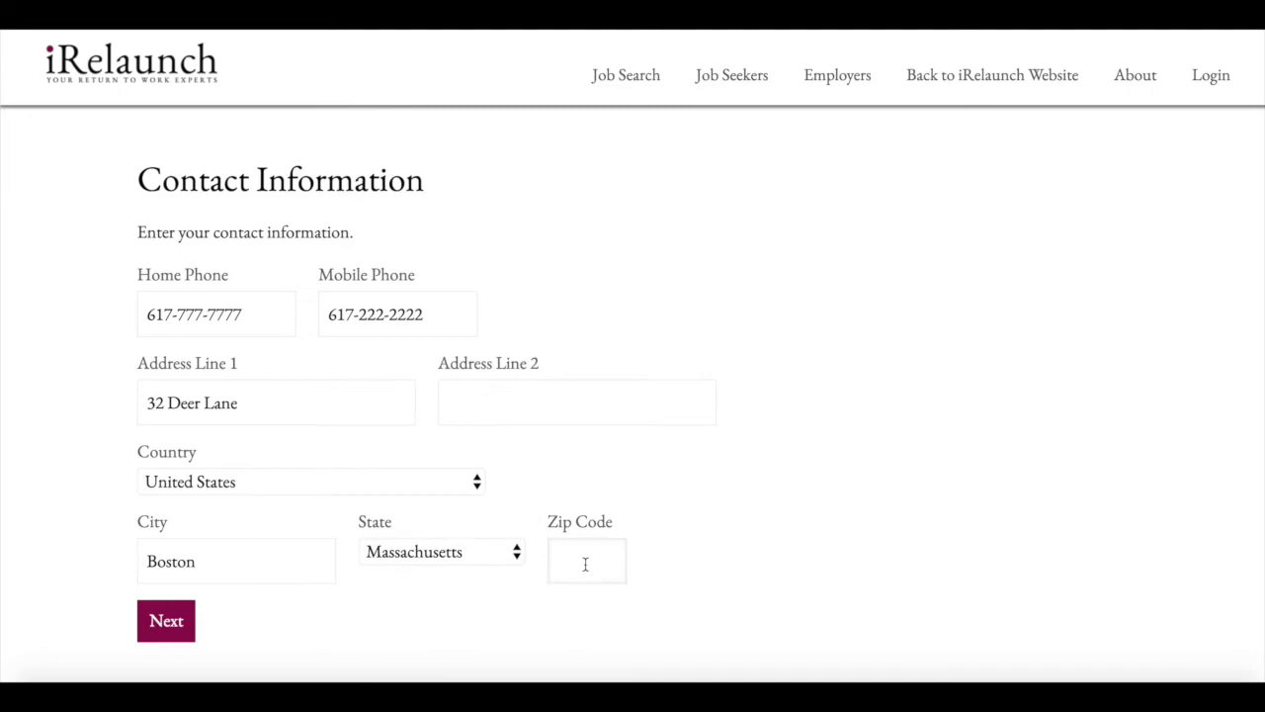
pyautogui.write('02445')
pyautogui.press('BackSpace')
pyautogui.press('BackSpace')
pyautogui.press('BackSpace')
pyautogui.write('345')
pyautogui.scroll(-3, 697, 571)
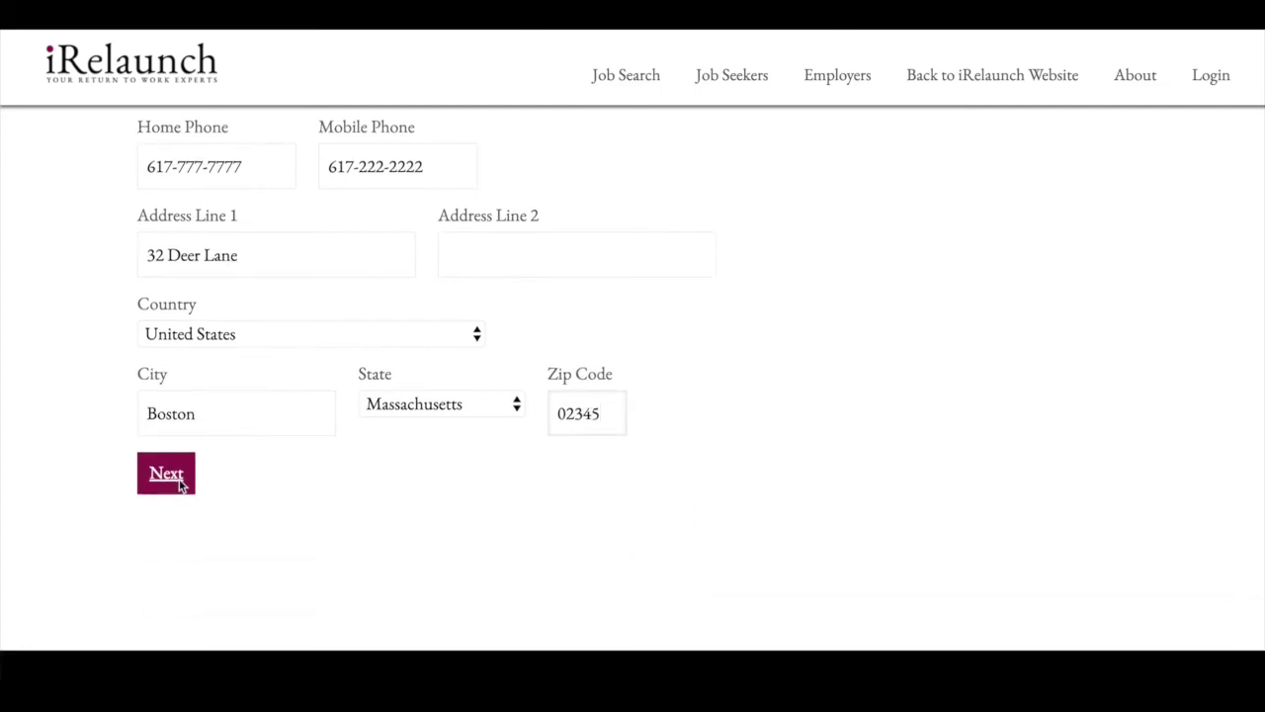
pyautogui.click(176, 481)
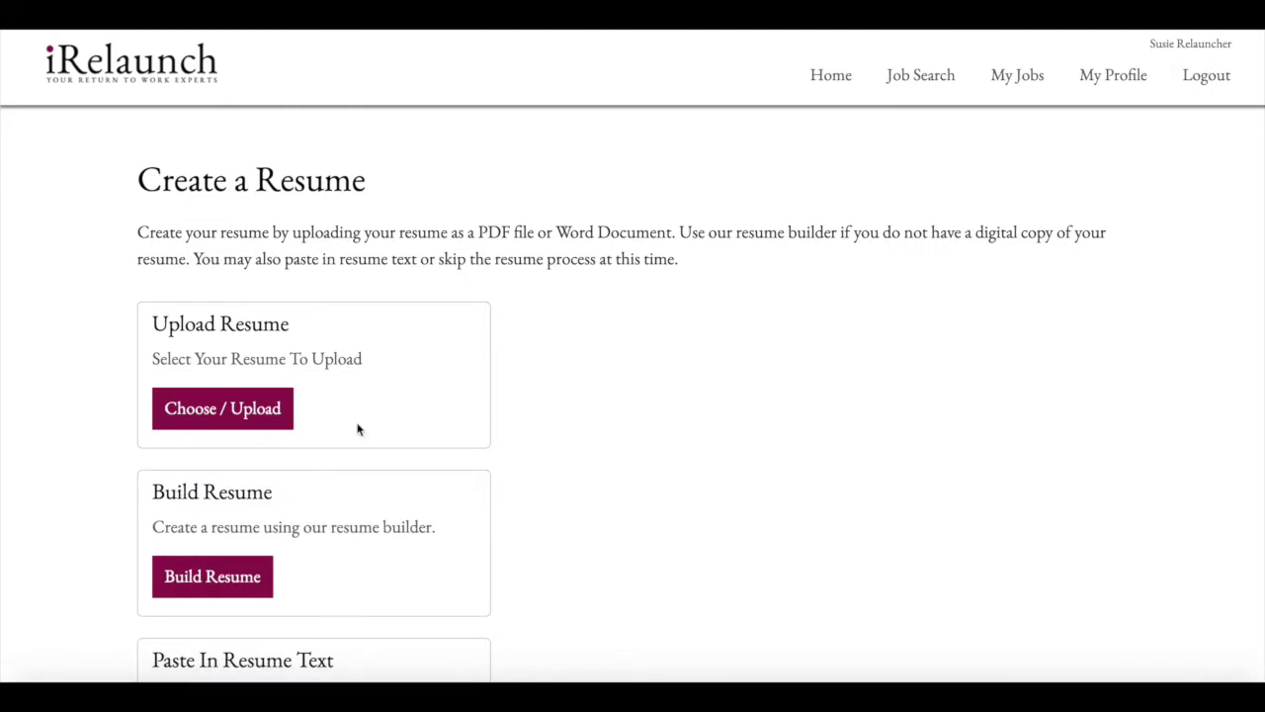
# - Review the Upload, Build and Paste resume options and begin uploading a resume file
pyautogui.scroll(-1, 360, 430)
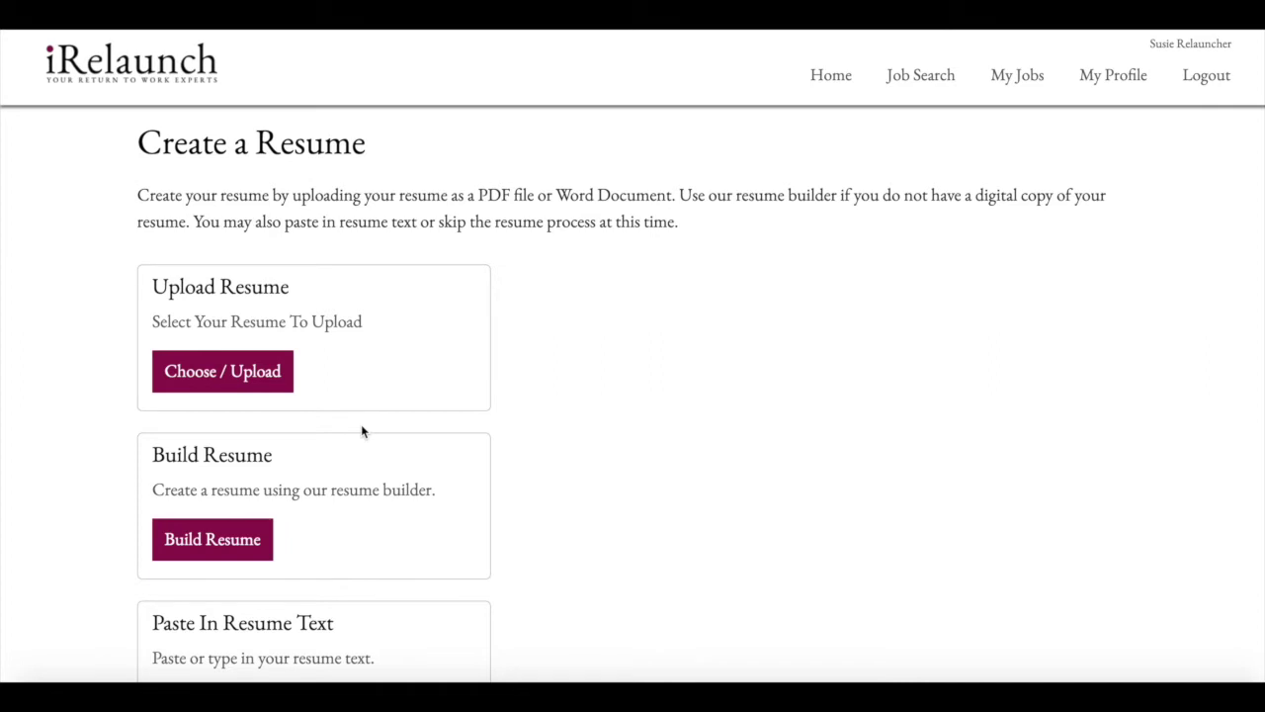
pyautogui.scroll(-2, 518, 276)
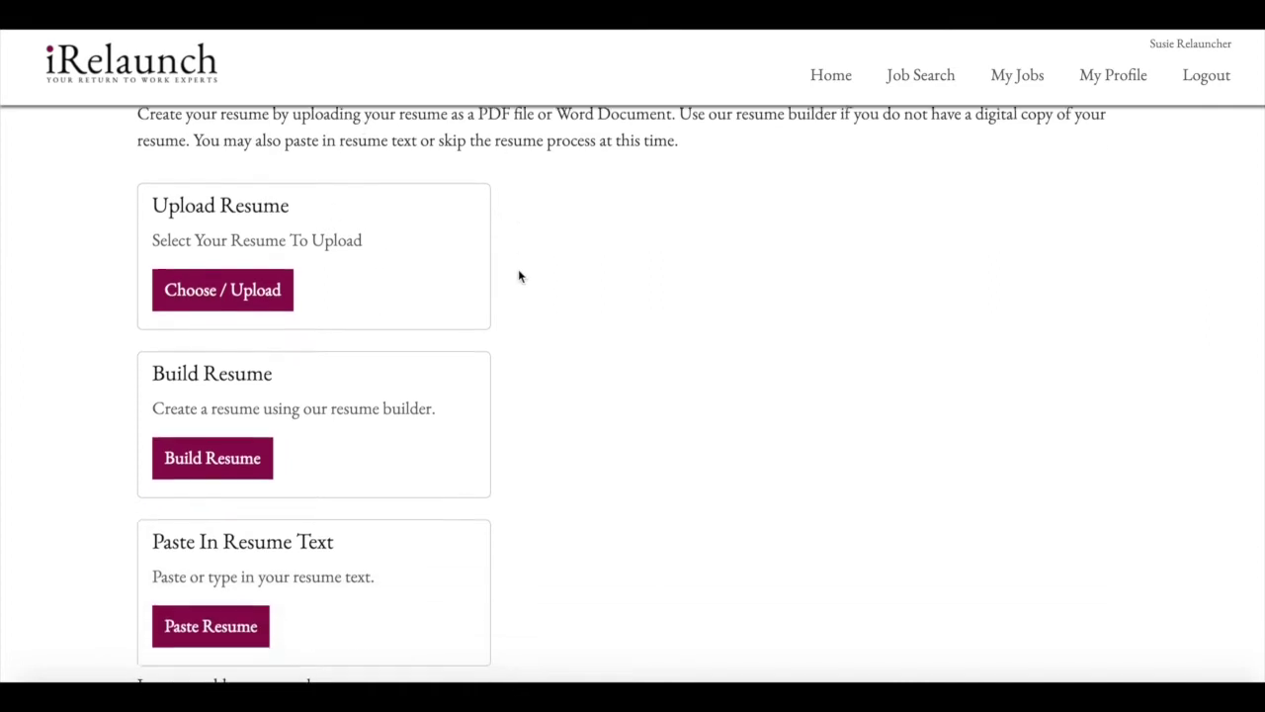
pyautogui.scroll(1, 518, 275)
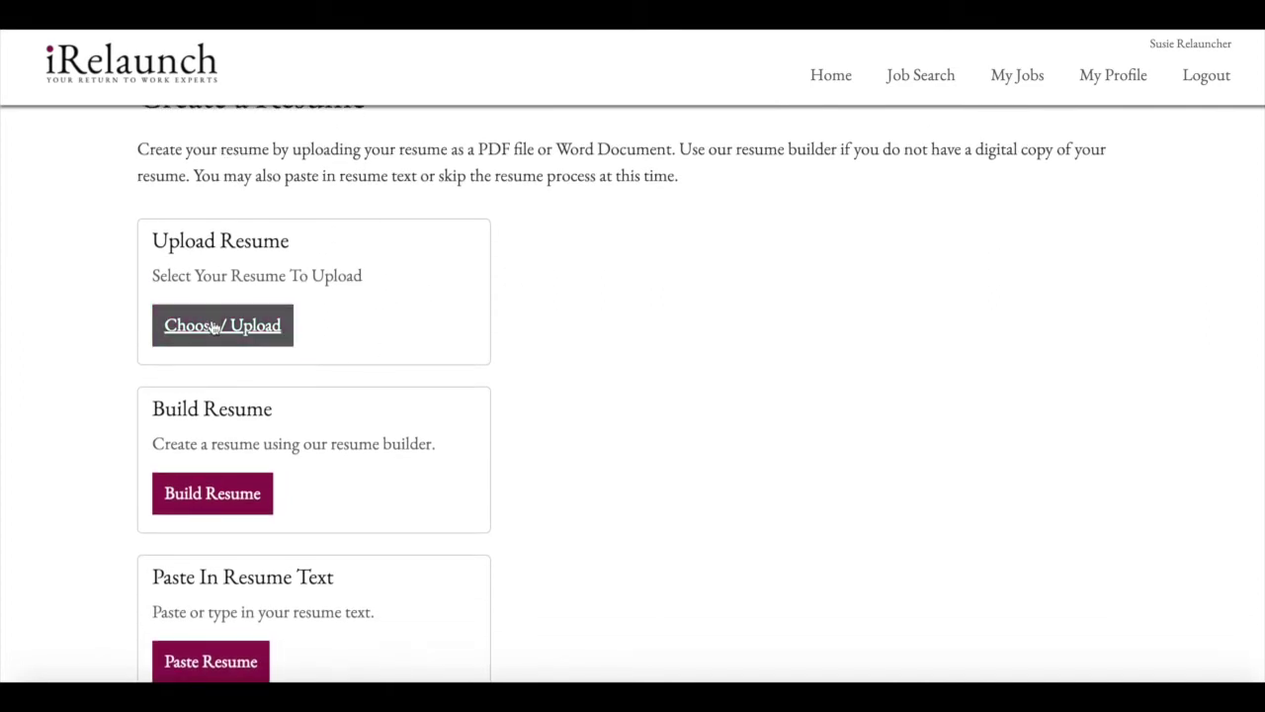
pyautogui.scroll(-2, 208, 504)
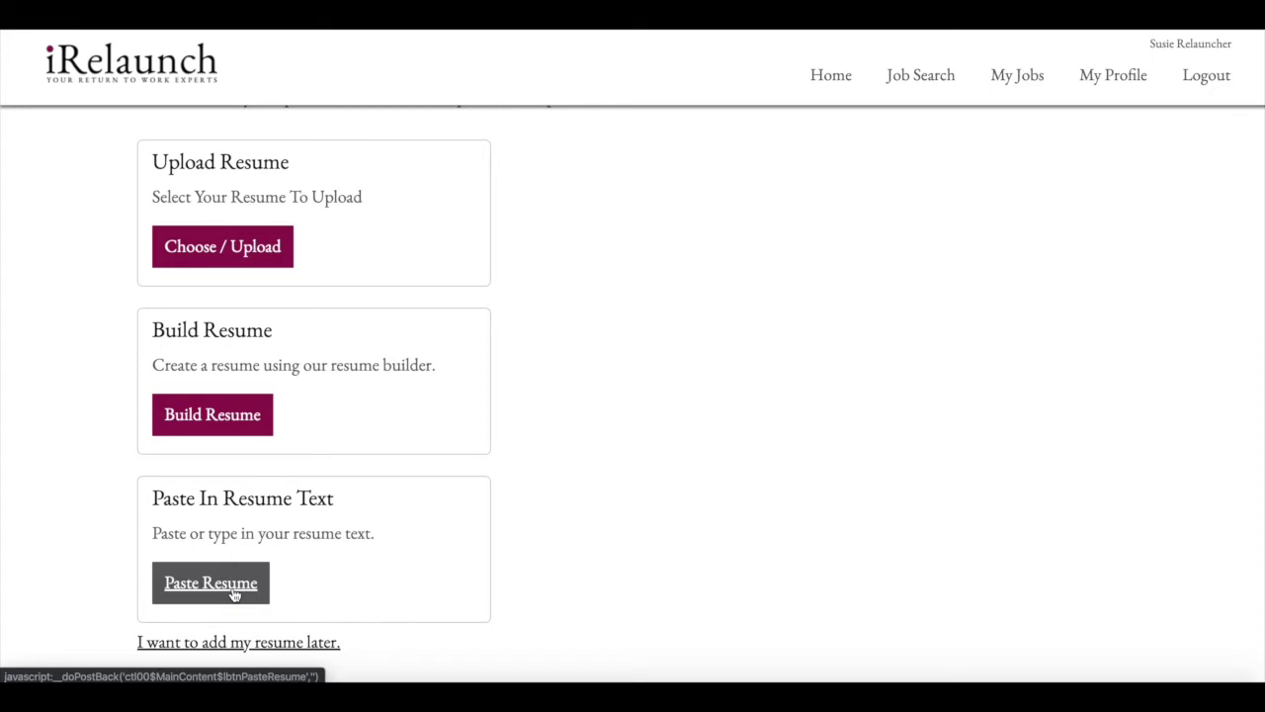
pyautogui.scroll(-1, 234, 594)
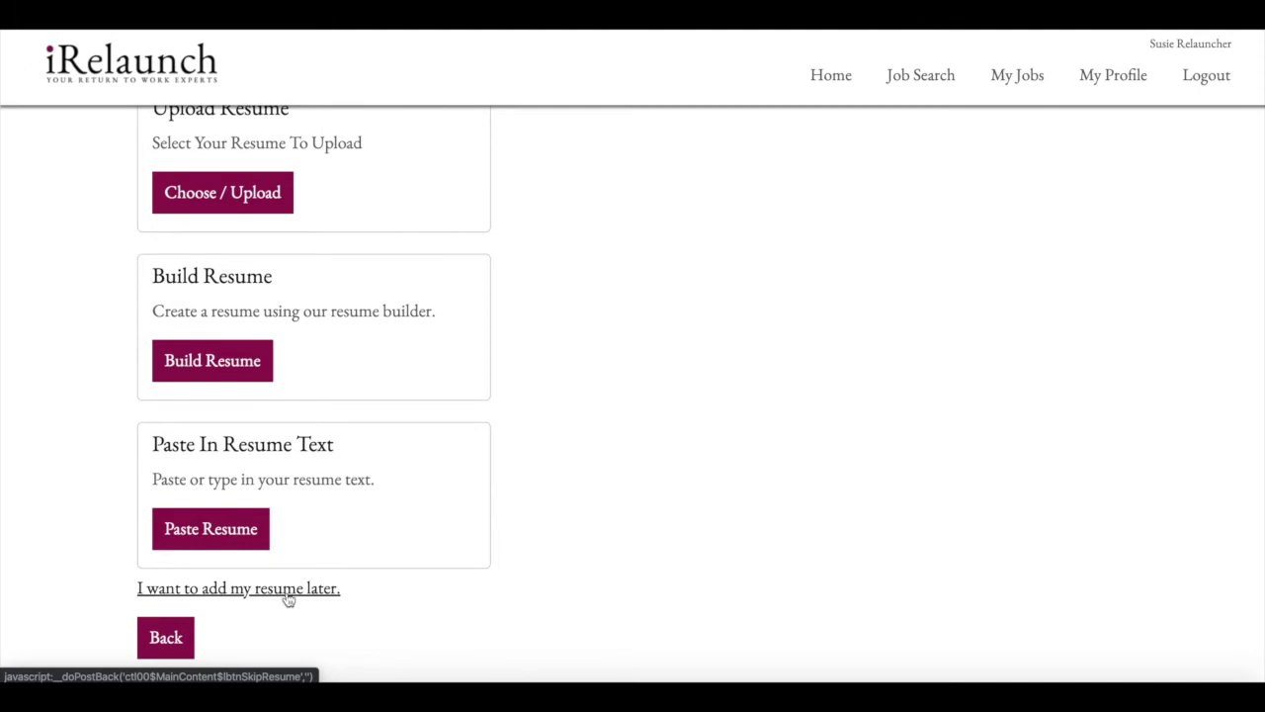
pyautogui.scroll(3, 284, 619)
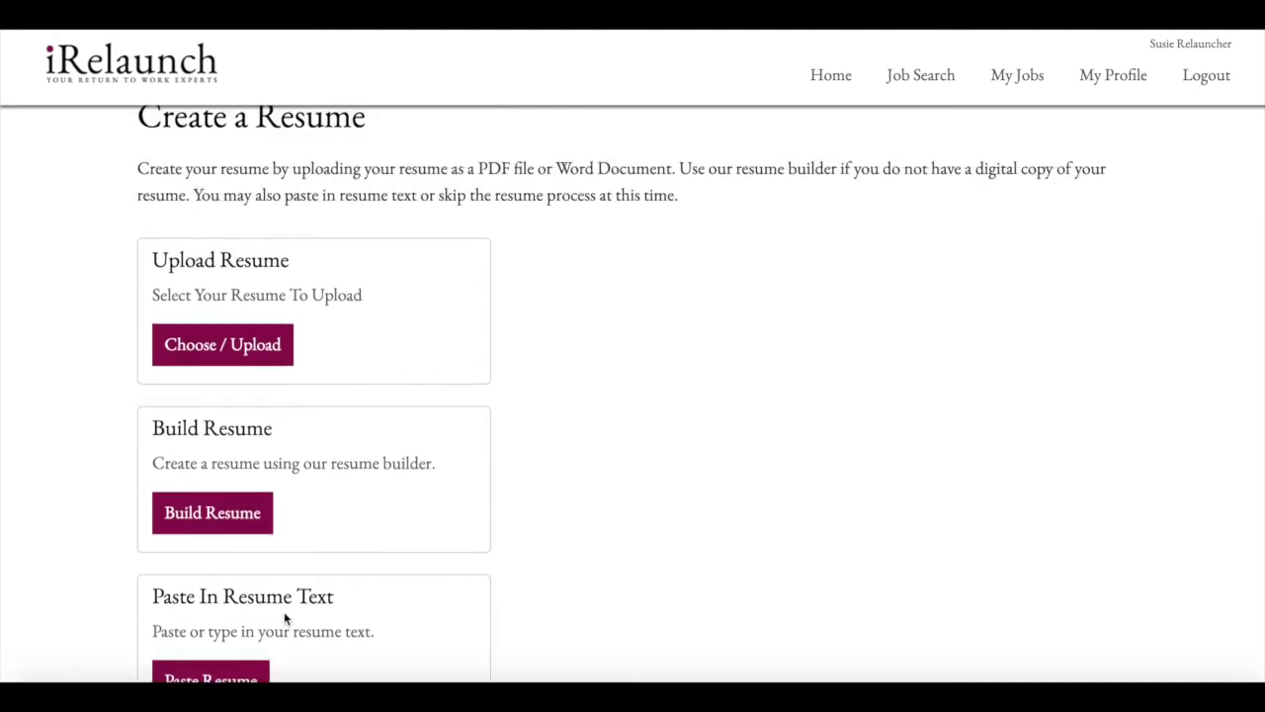
pyautogui.click(239, 346)
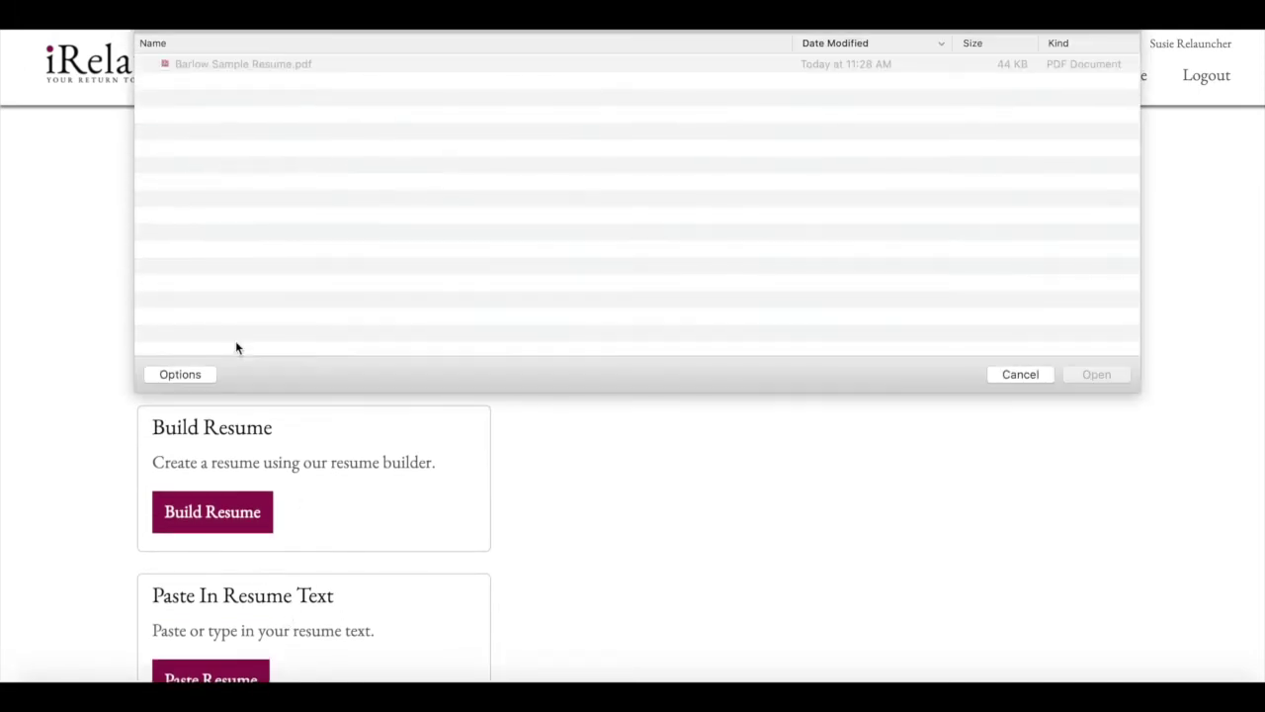
# - Upload Barlow Sample Resume.pdf as the resume
pyautogui.click(295, 63)
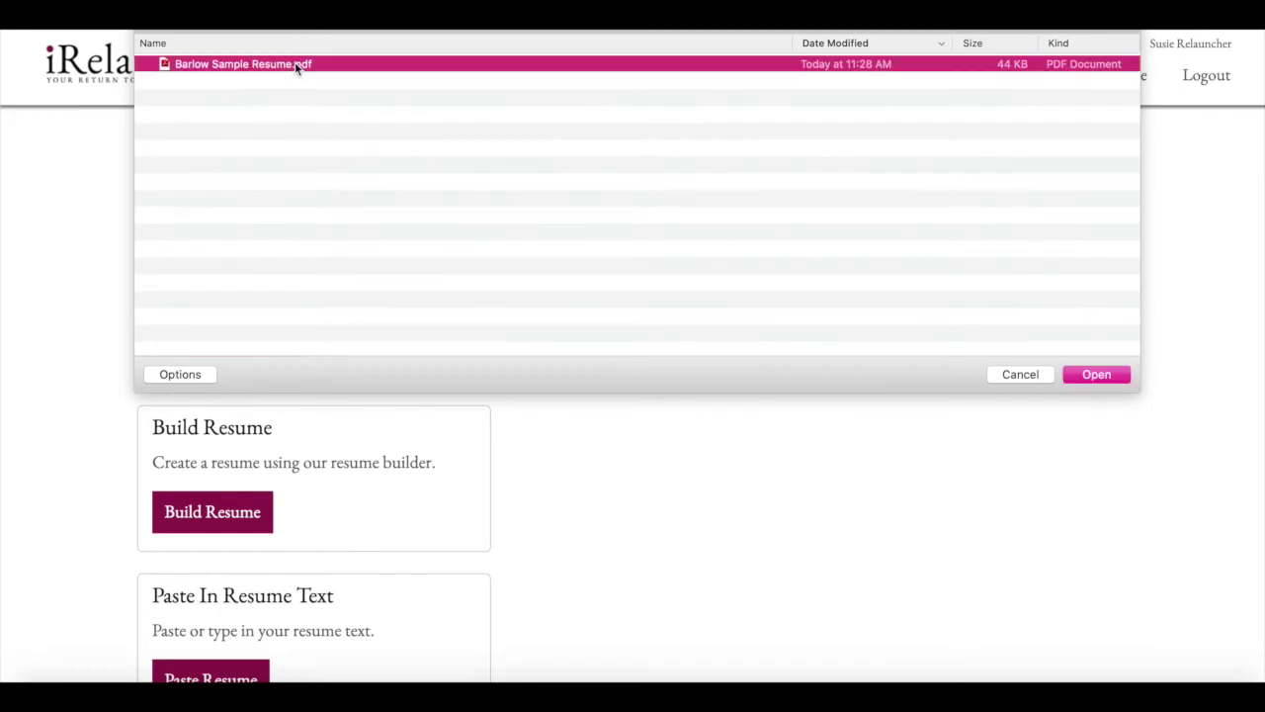
pyautogui.click(1098, 375)
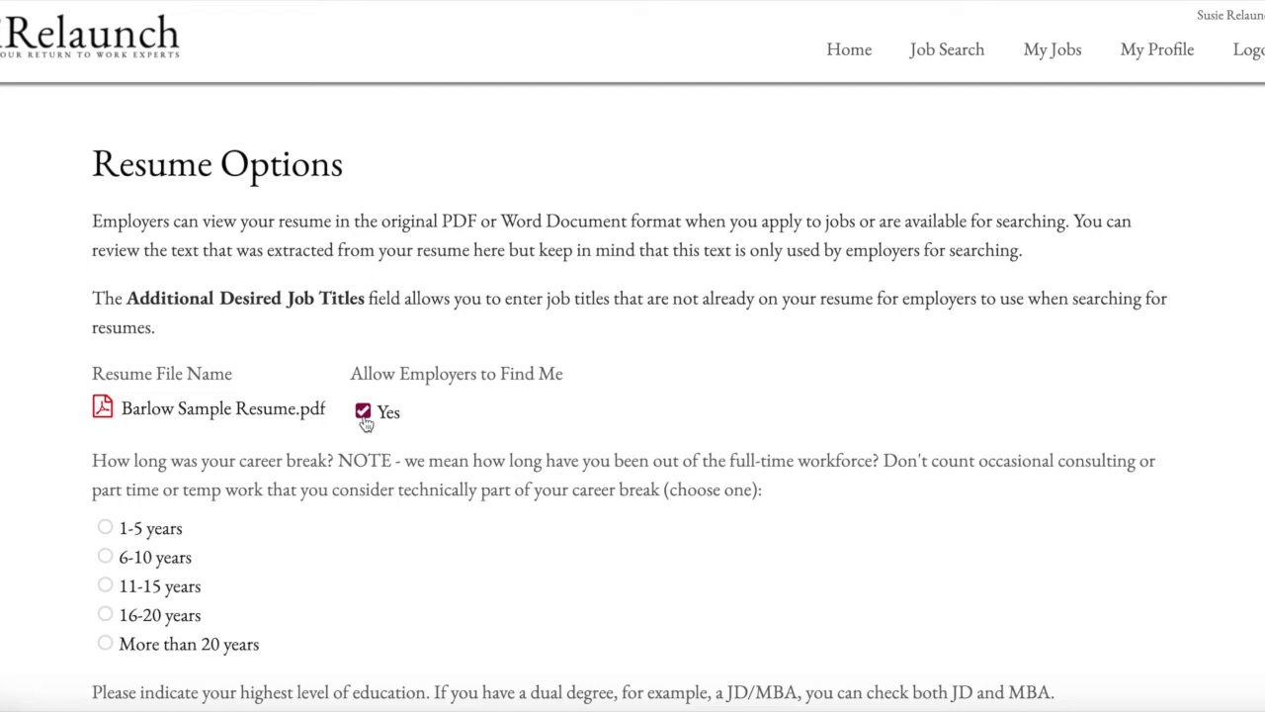
# - Keep employer searching allowed and set the career break to 6-10 years
pyautogui.click(364, 413)
pyautogui.click(363, 415)
pyautogui.scroll(-3, 255, 462)
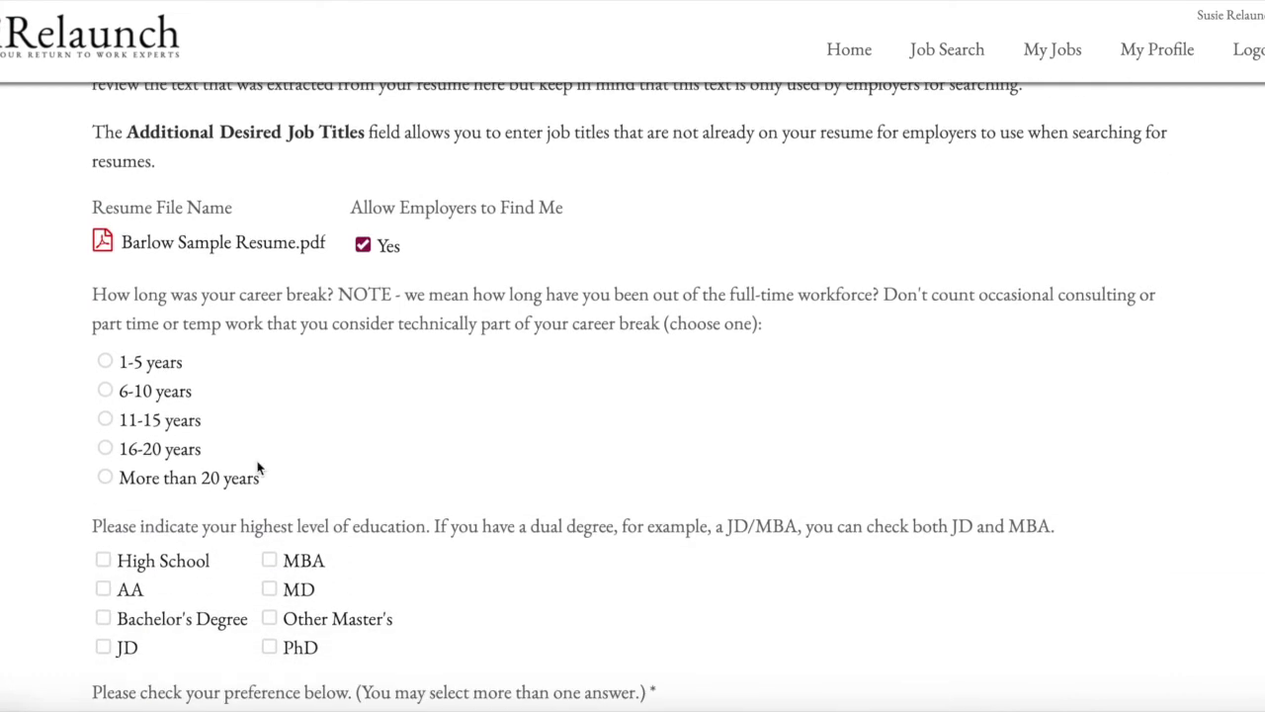
pyautogui.scroll(-1, 258, 468)
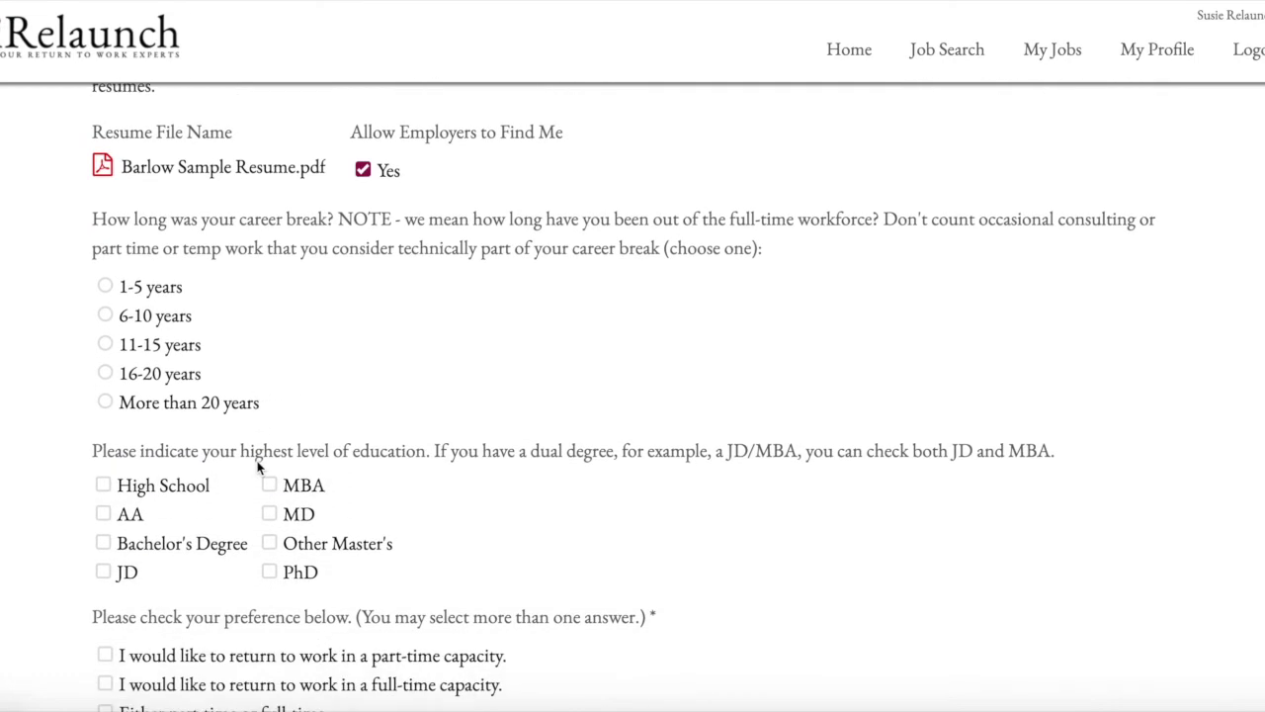
pyautogui.scroll(-1, 257, 466)
pyautogui.scroll(1, 258, 468)
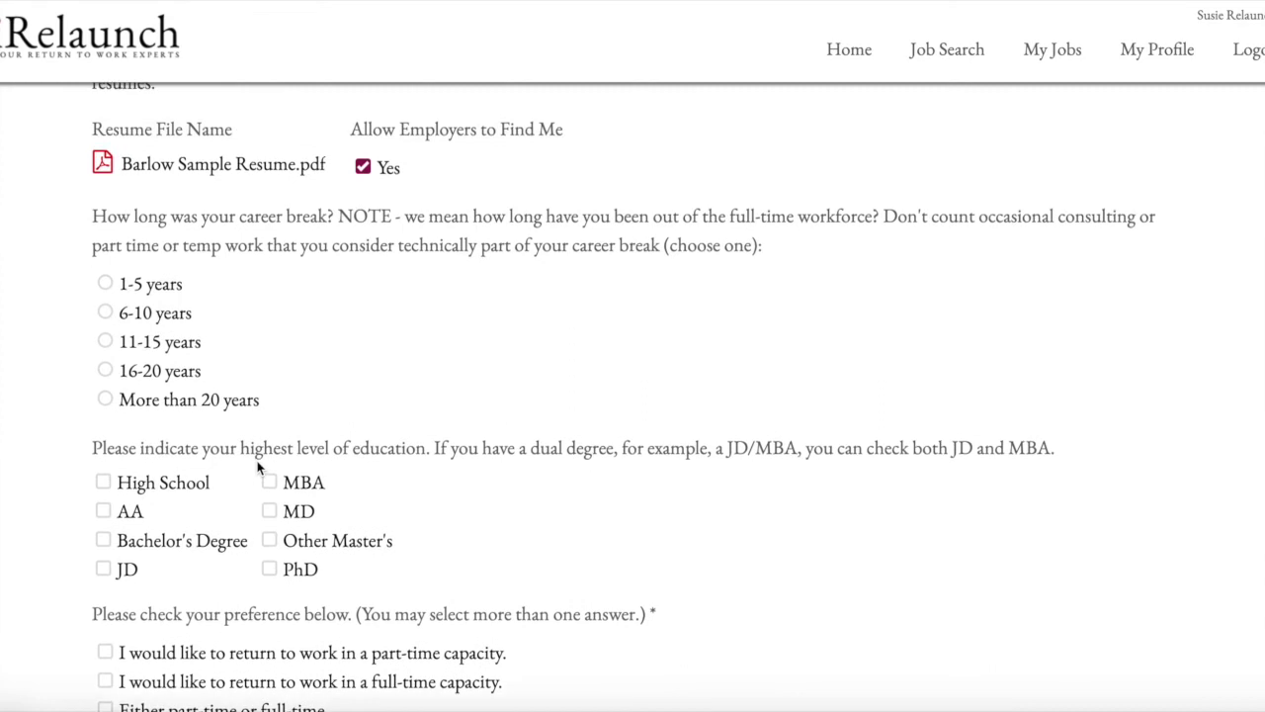
pyautogui.click(105, 315)
# - Mark Bachelor's Degree and JD as education
pyautogui.scroll(-3, 106, 314)
pyautogui.scroll(-1, 105, 313)
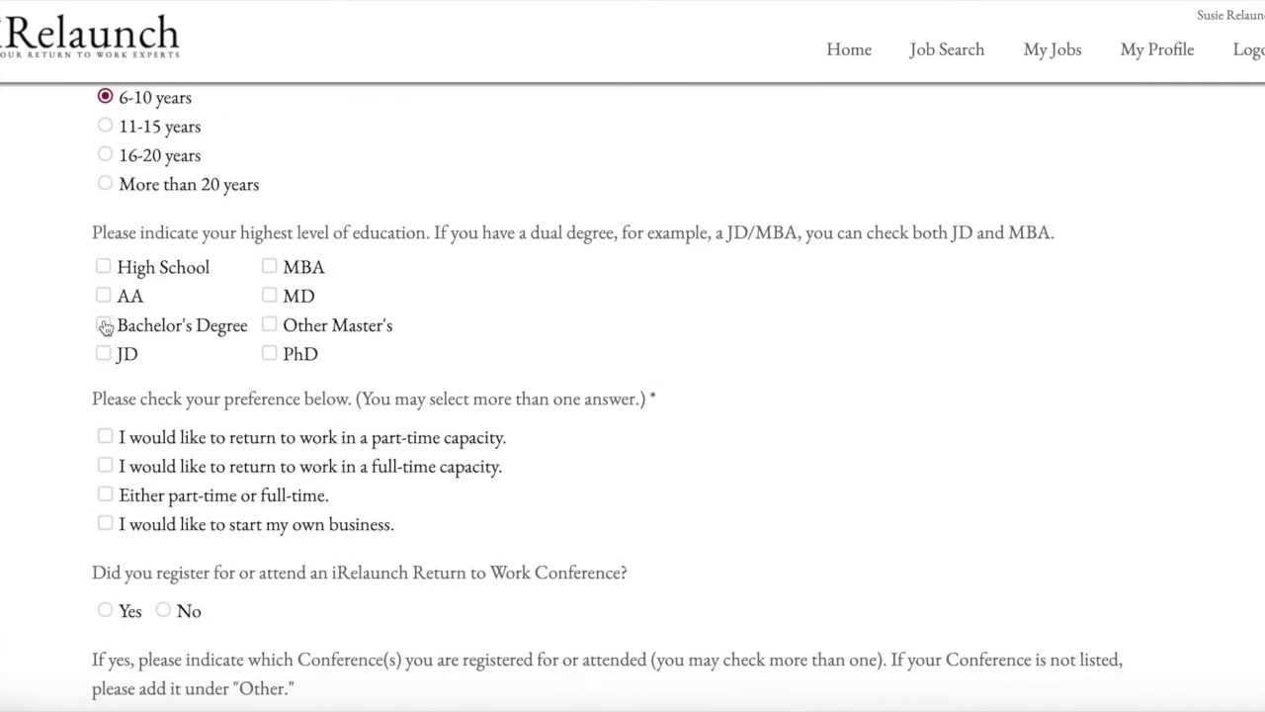
pyautogui.click(105, 325)
pyautogui.scroll(-4, 105, 326)
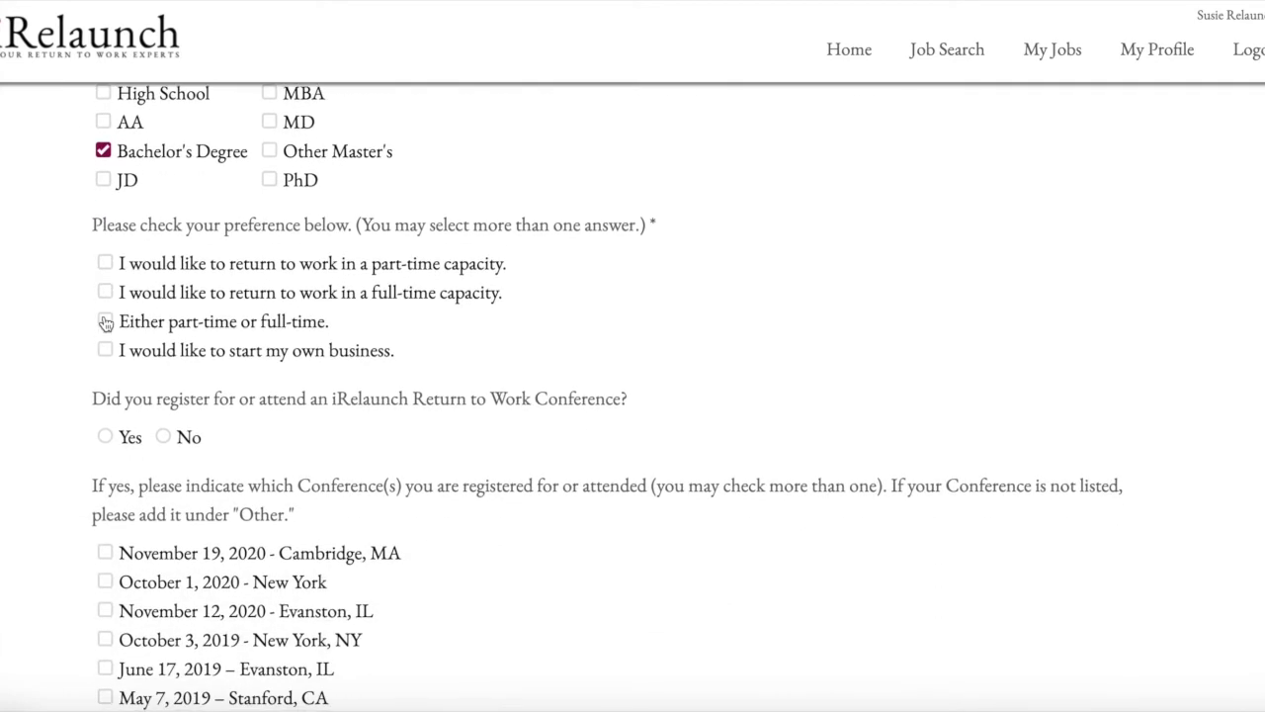
pyautogui.click(103, 179)
# - Prefer starting my own business and either part-time or full-time work
pyautogui.scroll(-1, 128, 278)
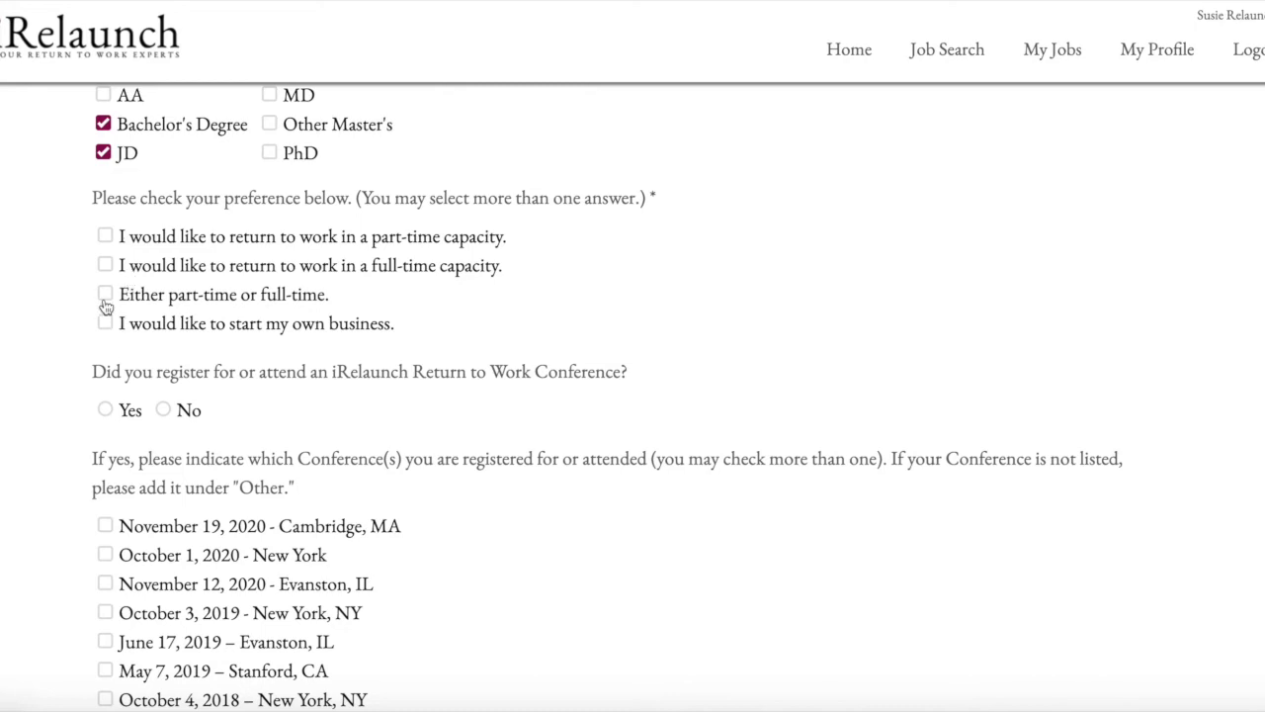
pyautogui.click(105, 324)
pyautogui.click(105, 293)
pyautogui.scroll(-4, 176, 310)
pyautogui.scroll(-1, 176, 310)
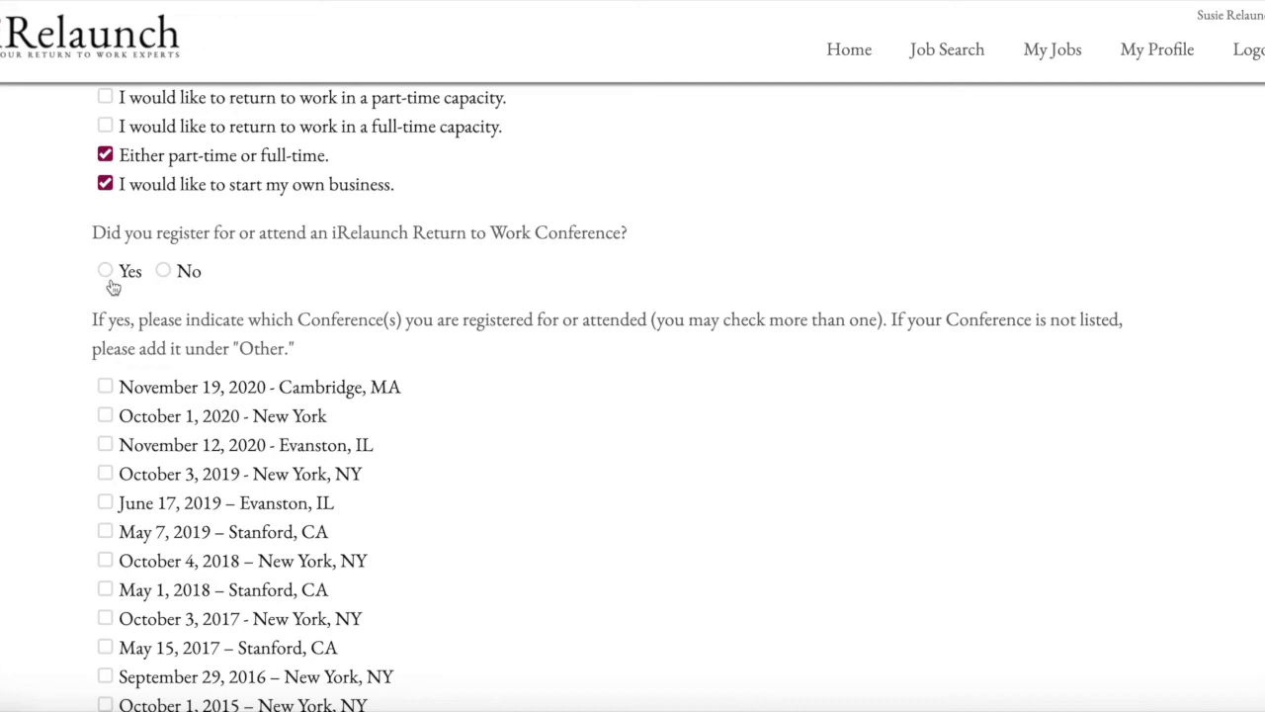
# - Answer Yes to attending a Return to Work Conference and tick several conference dates
pyautogui.scroll(-2, 113, 287)
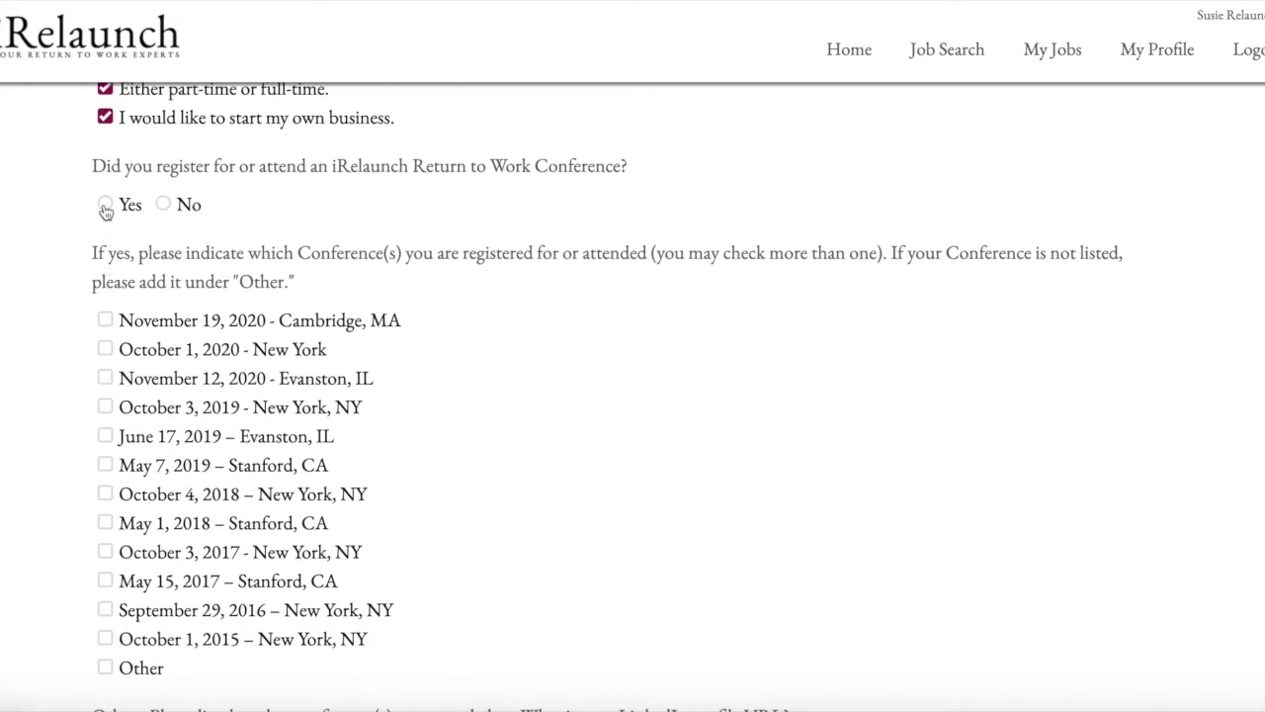
pyautogui.click(105, 207)
pyautogui.click(164, 205)
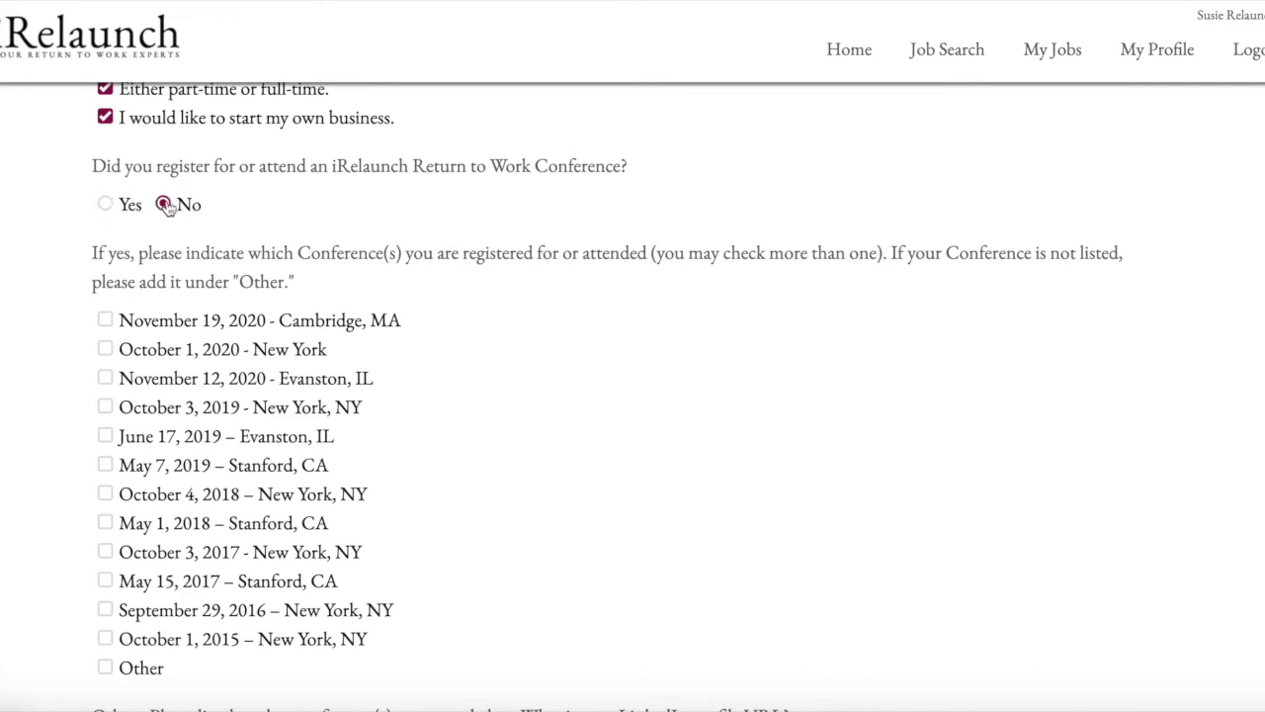
pyautogui.click(106, 206)
pyautogui.scroll(-2, 169, 375)
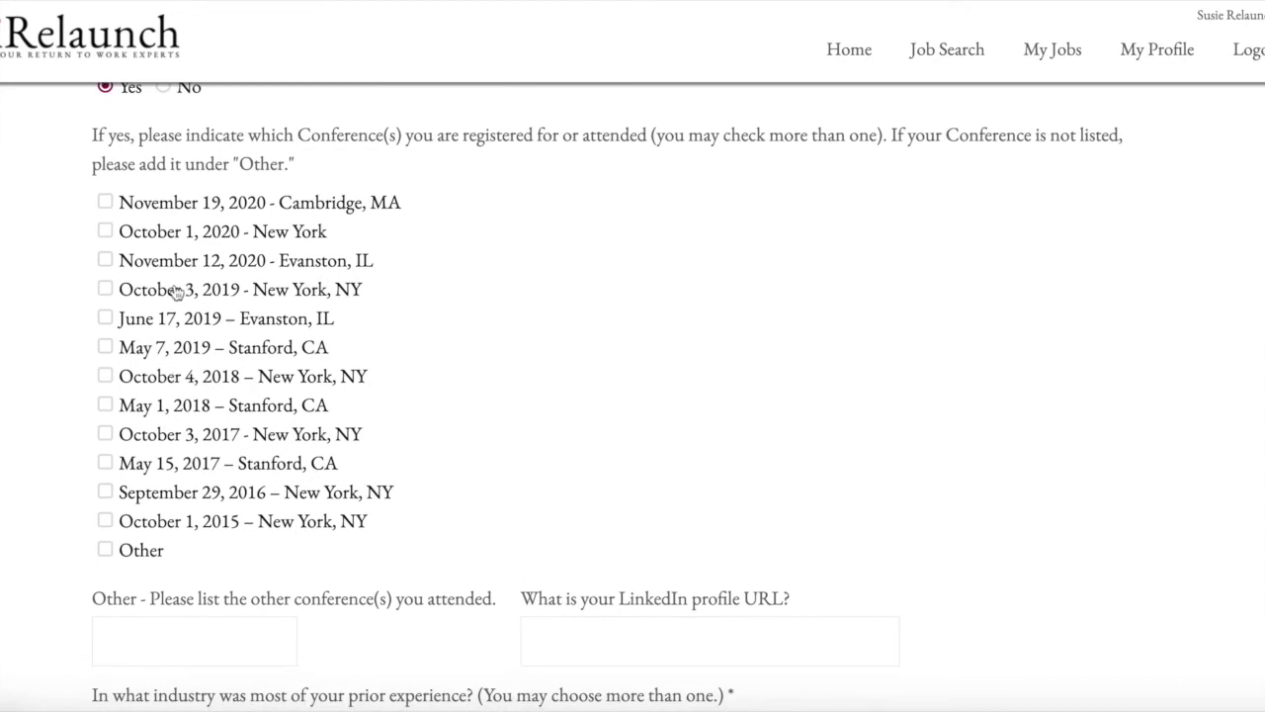
pyautogui.click(106, 262)
pyautogui.scroll(-1, 128, 362)
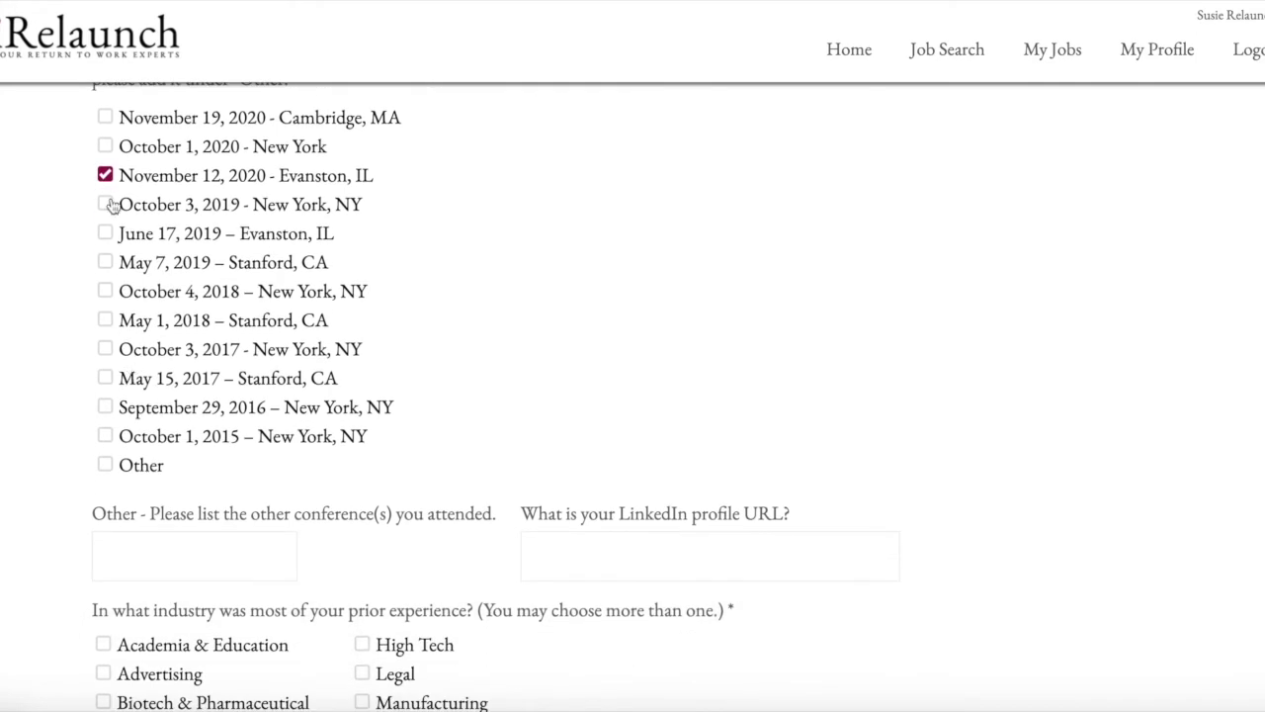
pyautogui.click(105, 233)
pyautogui.click(105, 175)
pyautogui.click(104, 262)
pyautogui.click(104, 290)
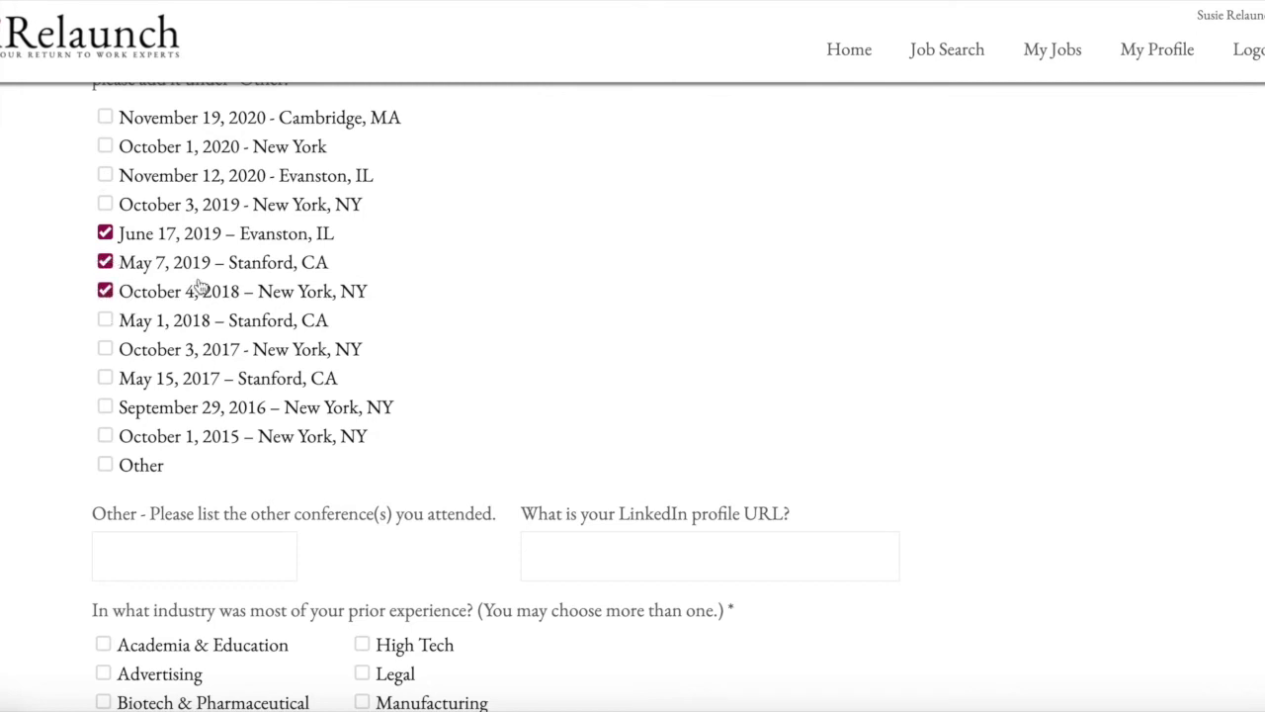
# - Leave only June 17, 2019 – Evanston, IL checked, unticking Other and the other conferences
pyautogui.scroll(-1, 201, 286)
pyautogui.scroll(-1, 201, 286)
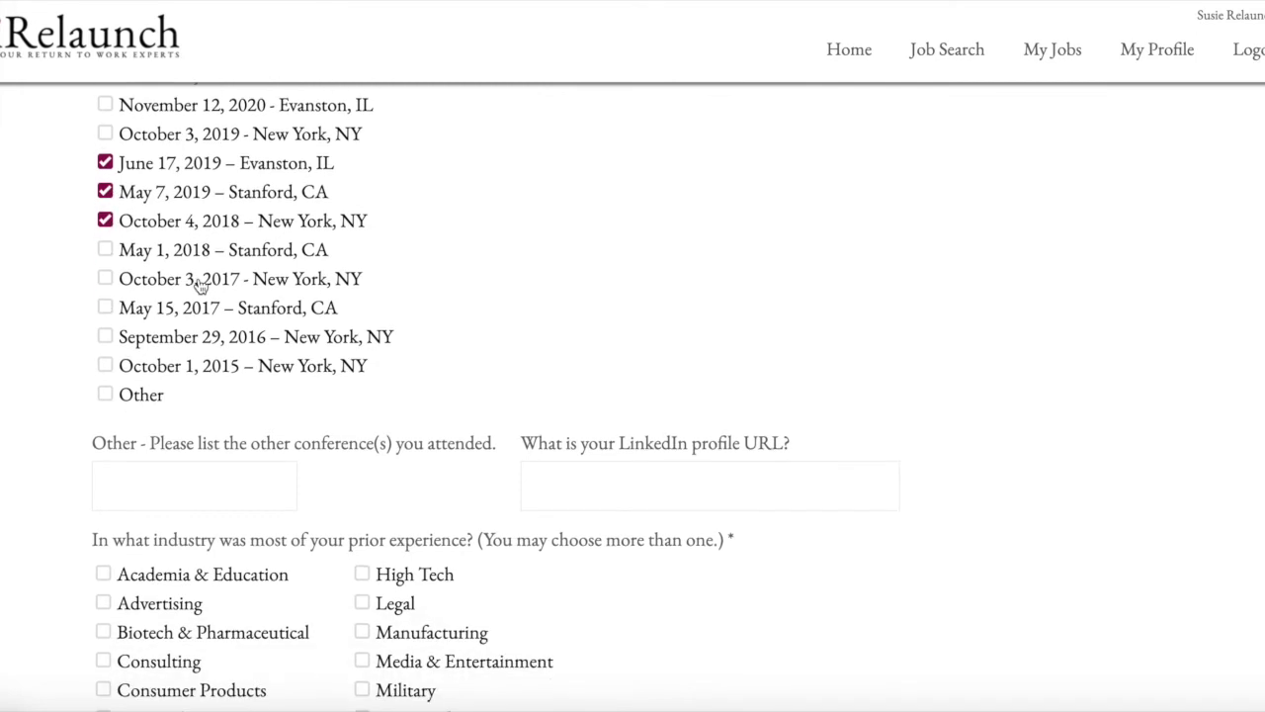
pyautogui.scroll(4, 200, 284)
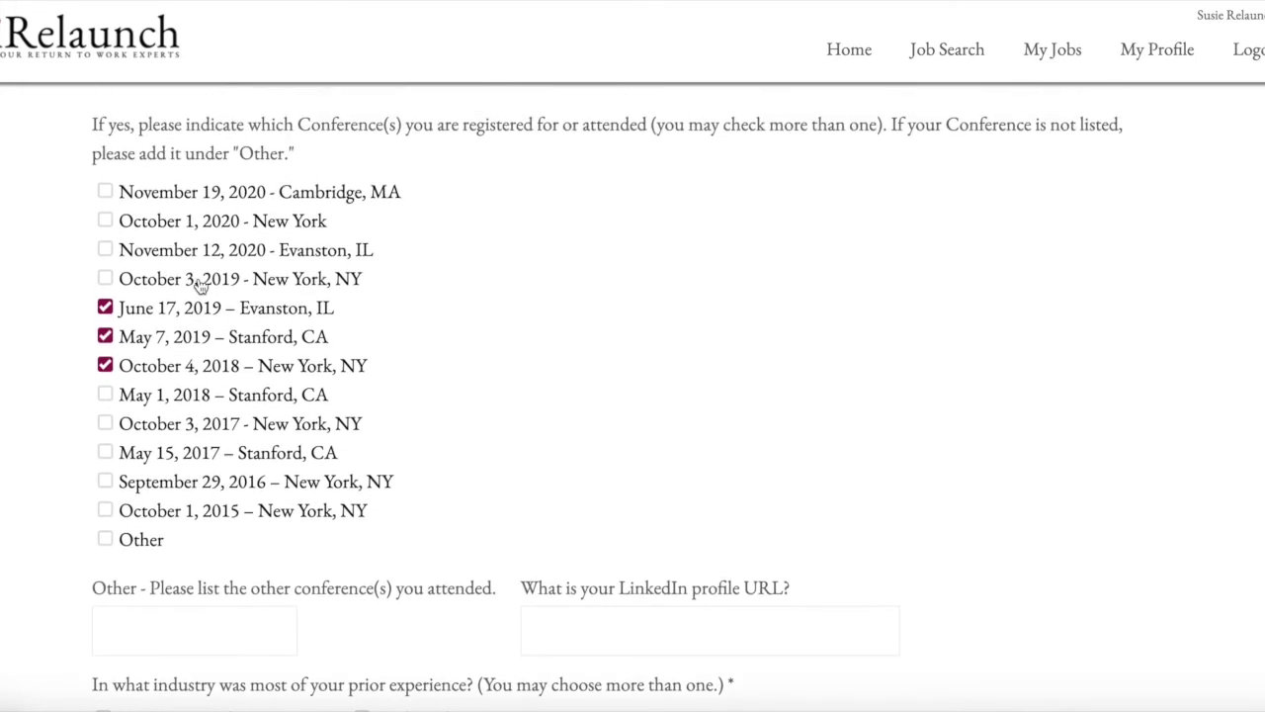
pyautogui.scroll(-1, 201, 285)
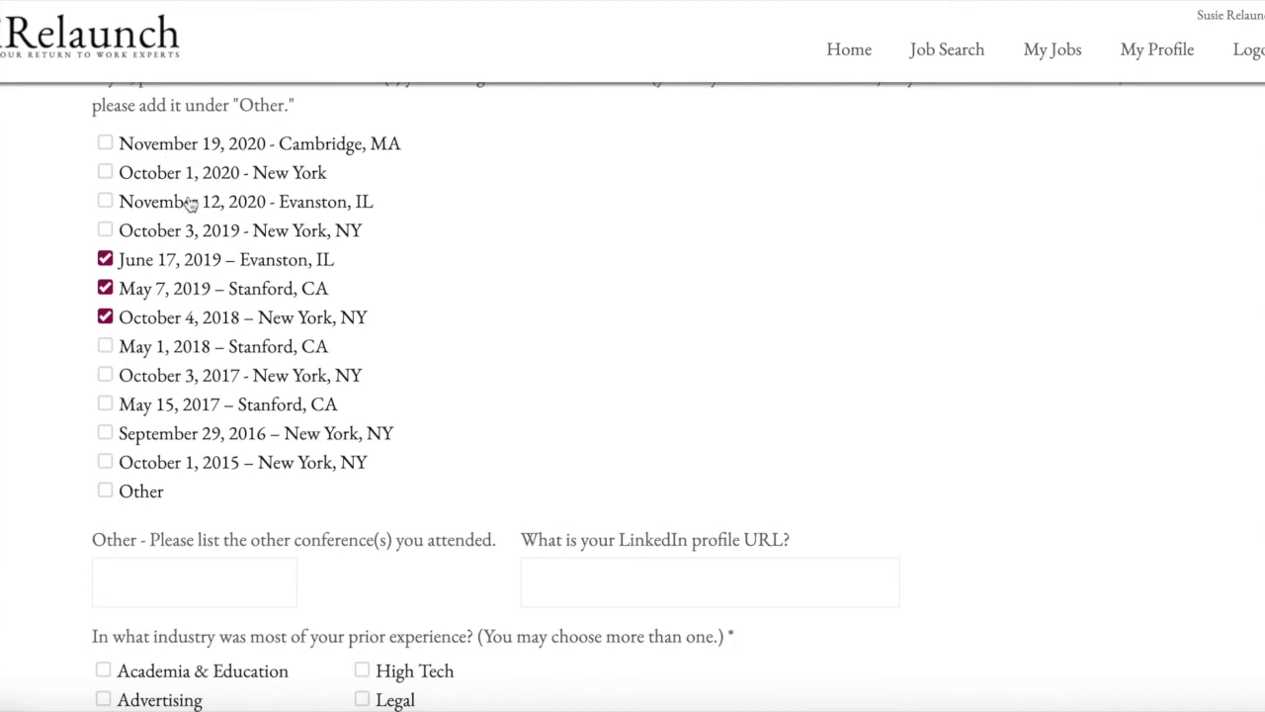
pyautogui.click(104, 493)
pyautogui.click(105, 318)
pyautogui.click(104, 288)
pyautogui.click(106, 260)
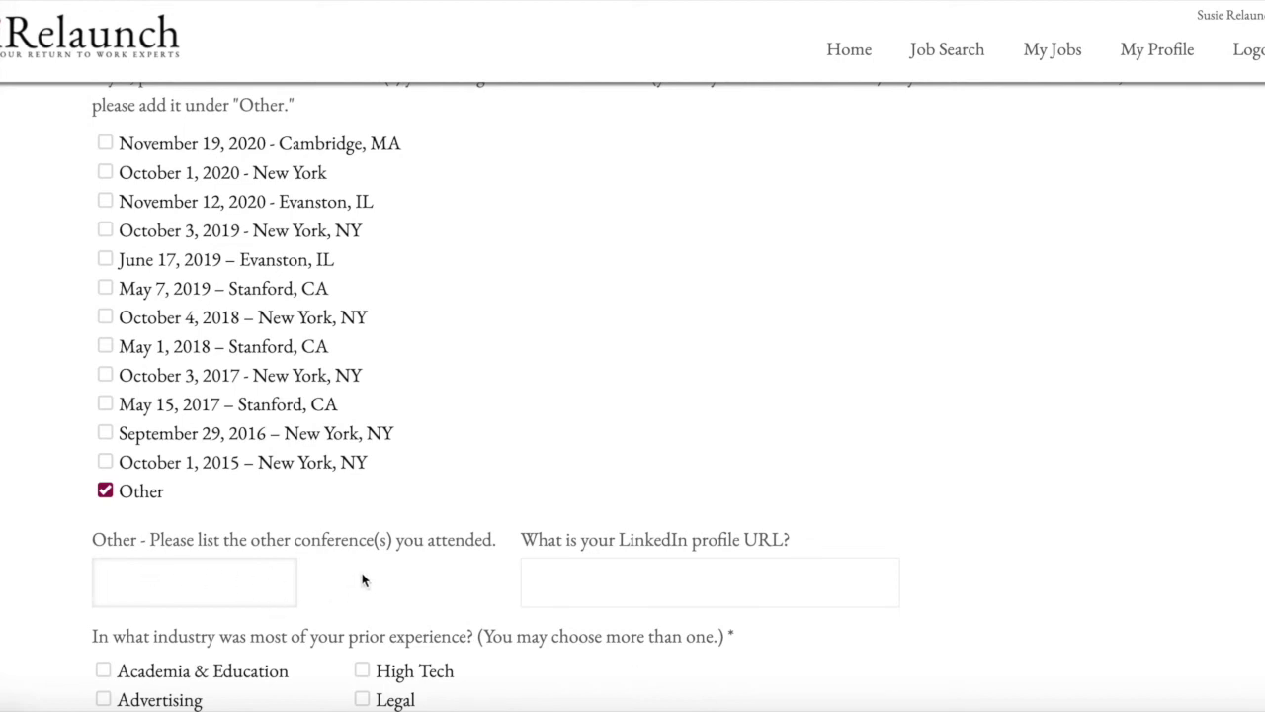
pyautogui.click(105, 260)
pyautogui.click(105, 490)
pyautogui.scroll(-1, 331, 491)
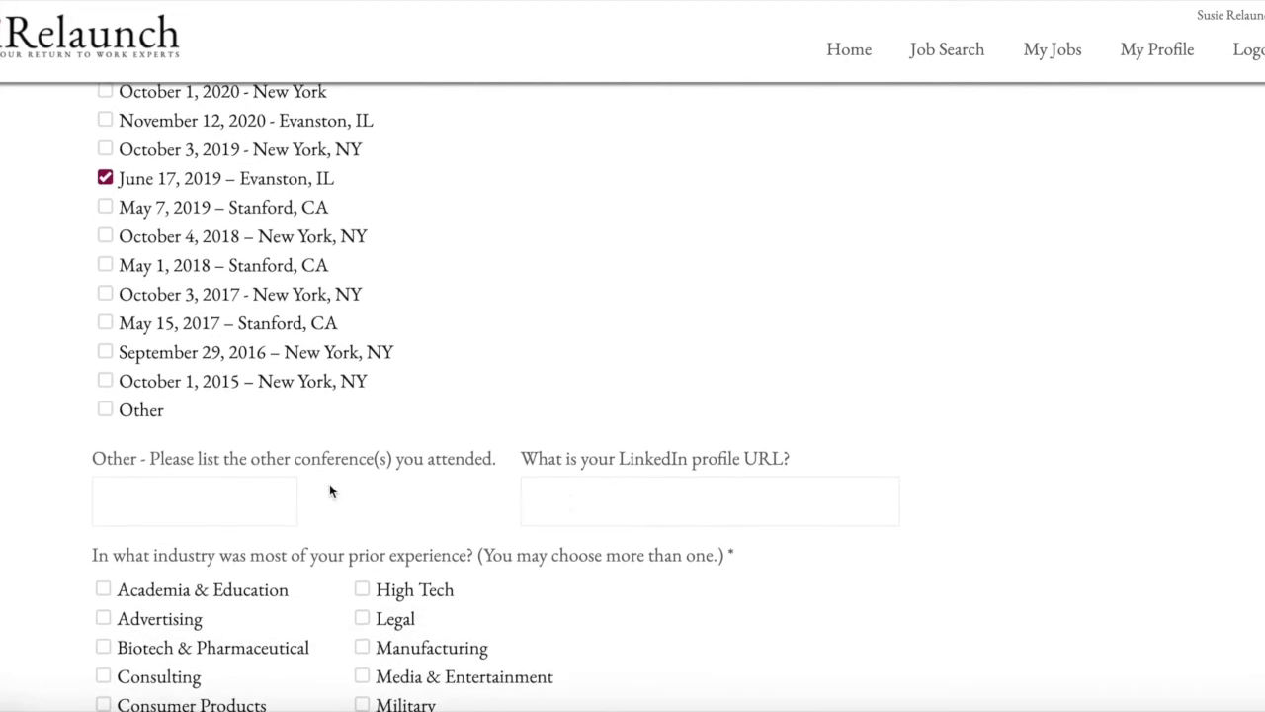
# - Tick Consulting and Consumer Products industries, and Consultant and Educator functions
pyautogui.click(566, 497)
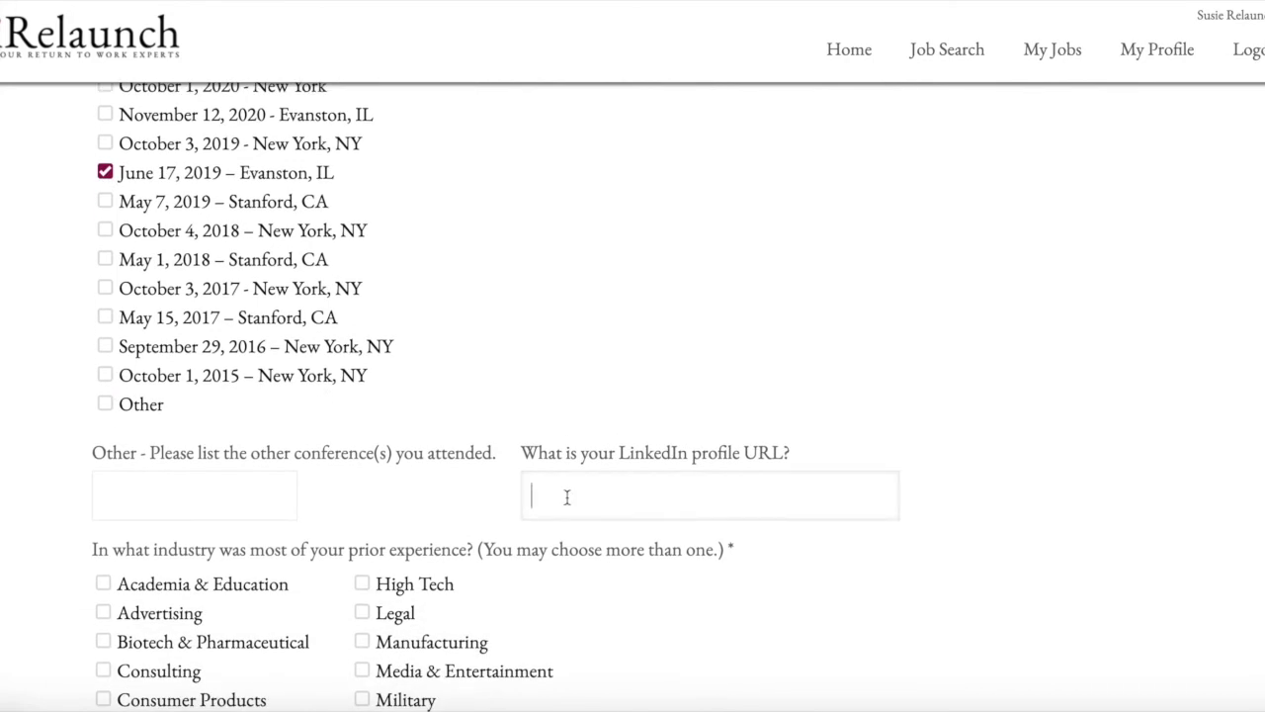
pyautogui.scroll(-2, 567, 496)
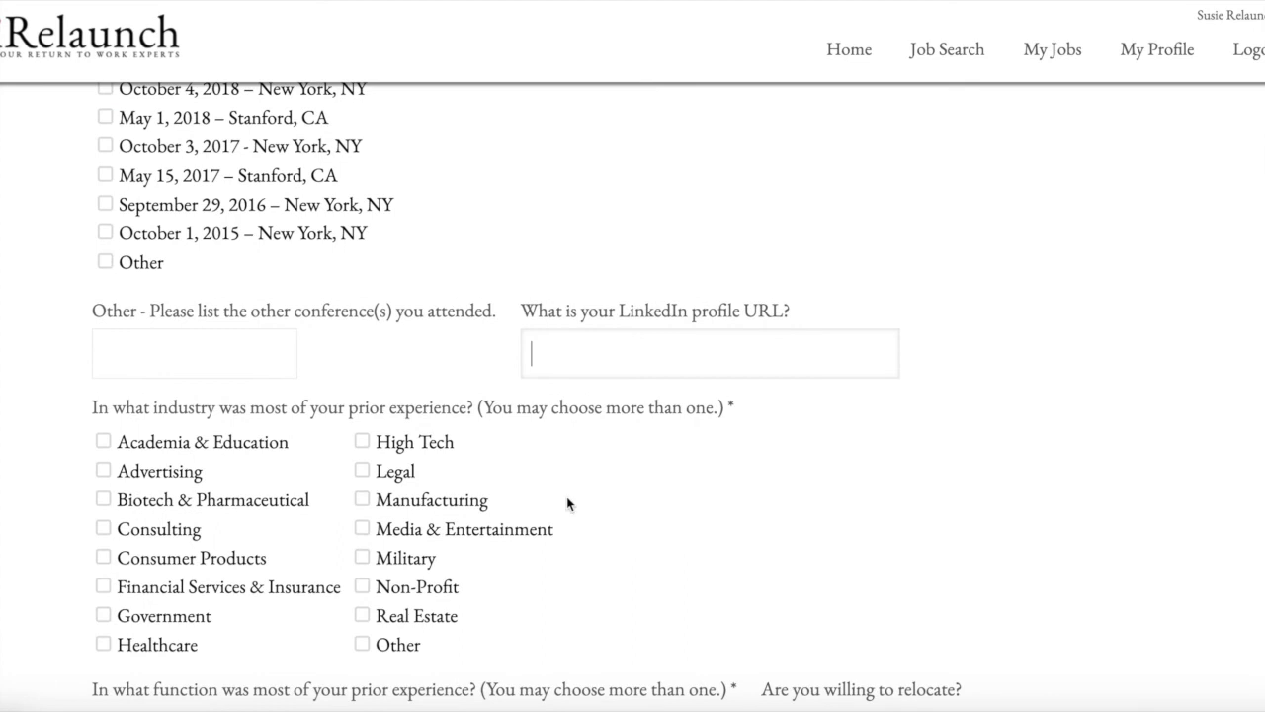
pyautogui.scroll(-2, 566, 498)
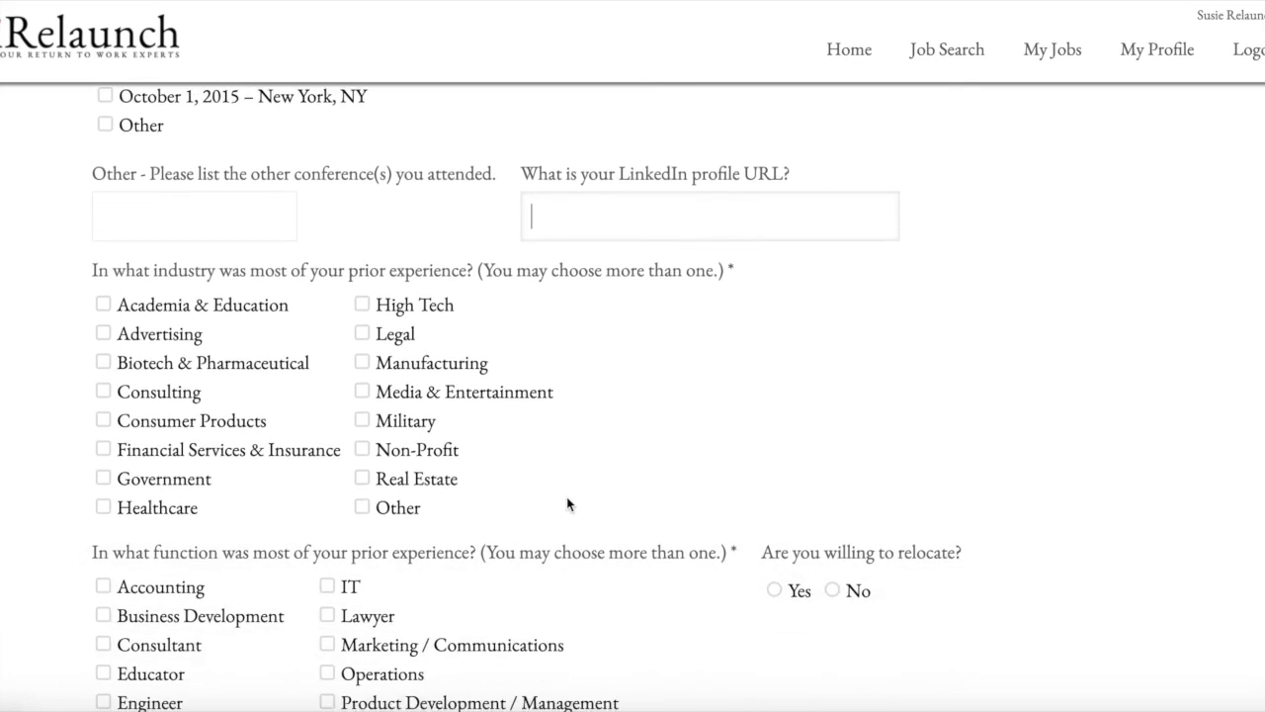
pyautogui.scroll(-1, 567, 501)
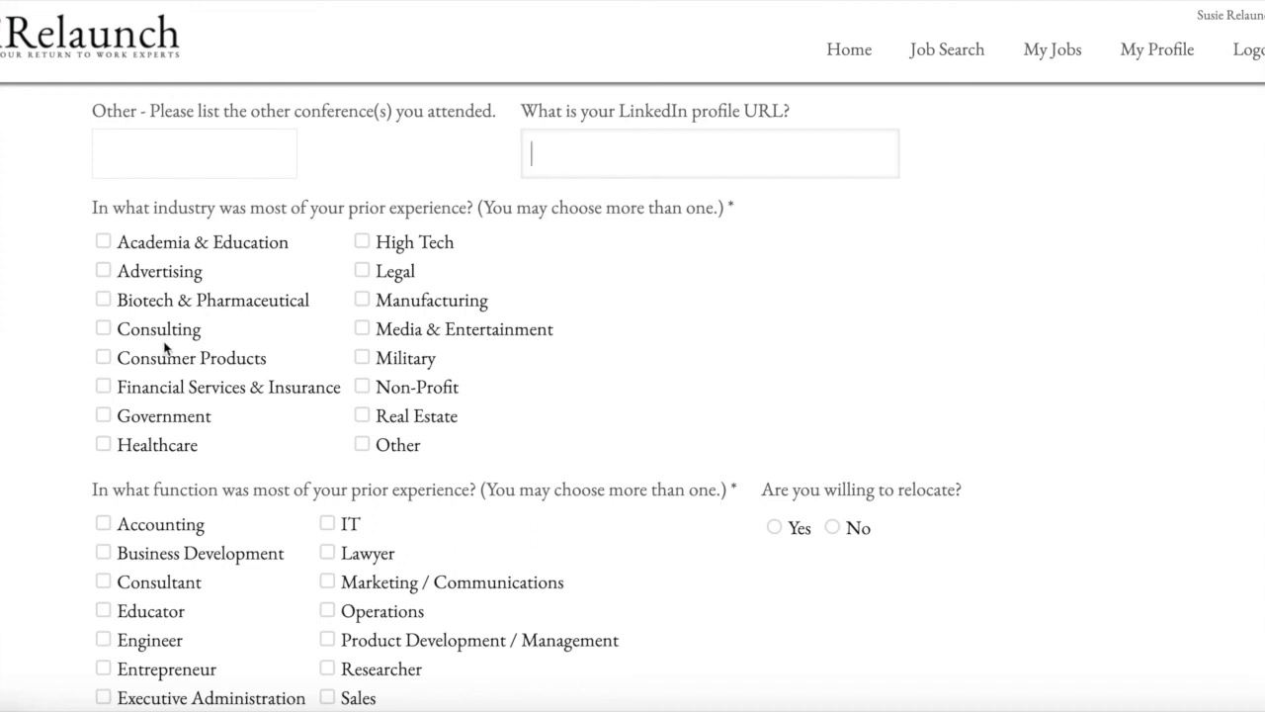
pyautogui.click(104, 330)
pyautogui.click(103, 358)
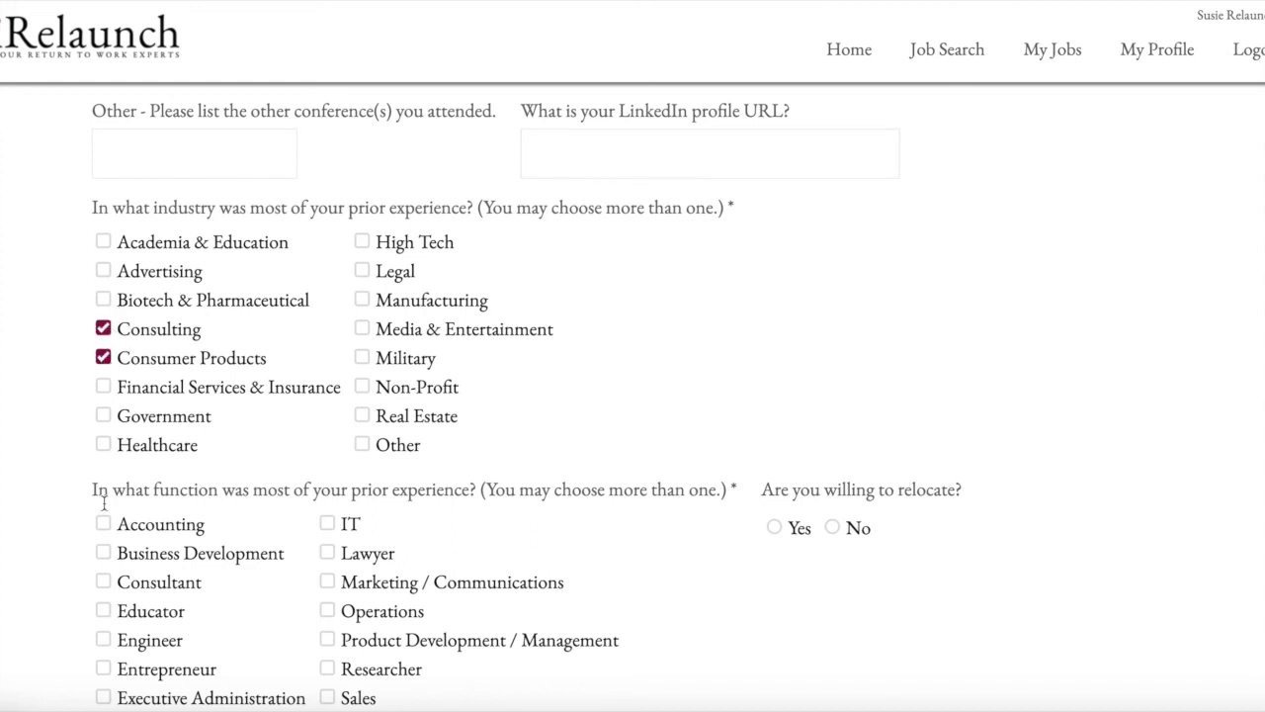
pyautogui.click(104, 582)
pyautogui.click(104, 613)
# - Answer No to being willing to relocate
pyautogui.scroll(-2, 517, 543)
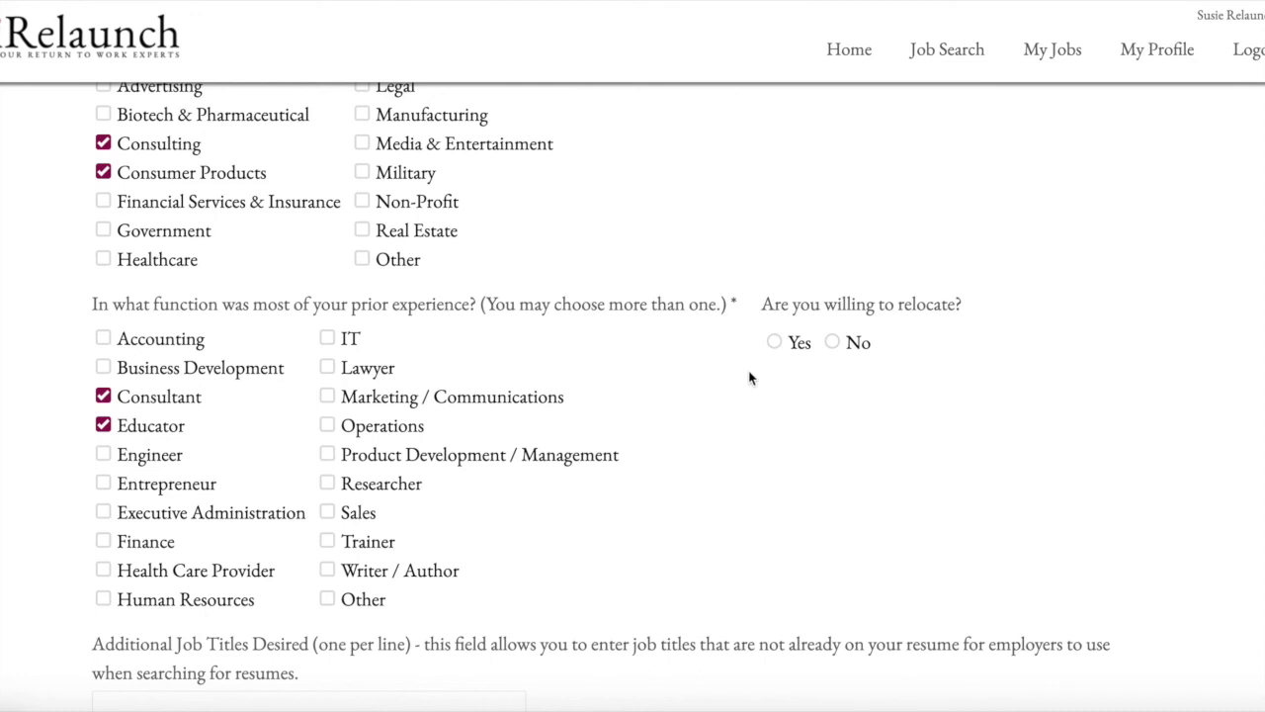
pyautogui.click(774, 343)
pyautogui.click(835, 346)
pyautogui.scroll(-4, 778, 346)
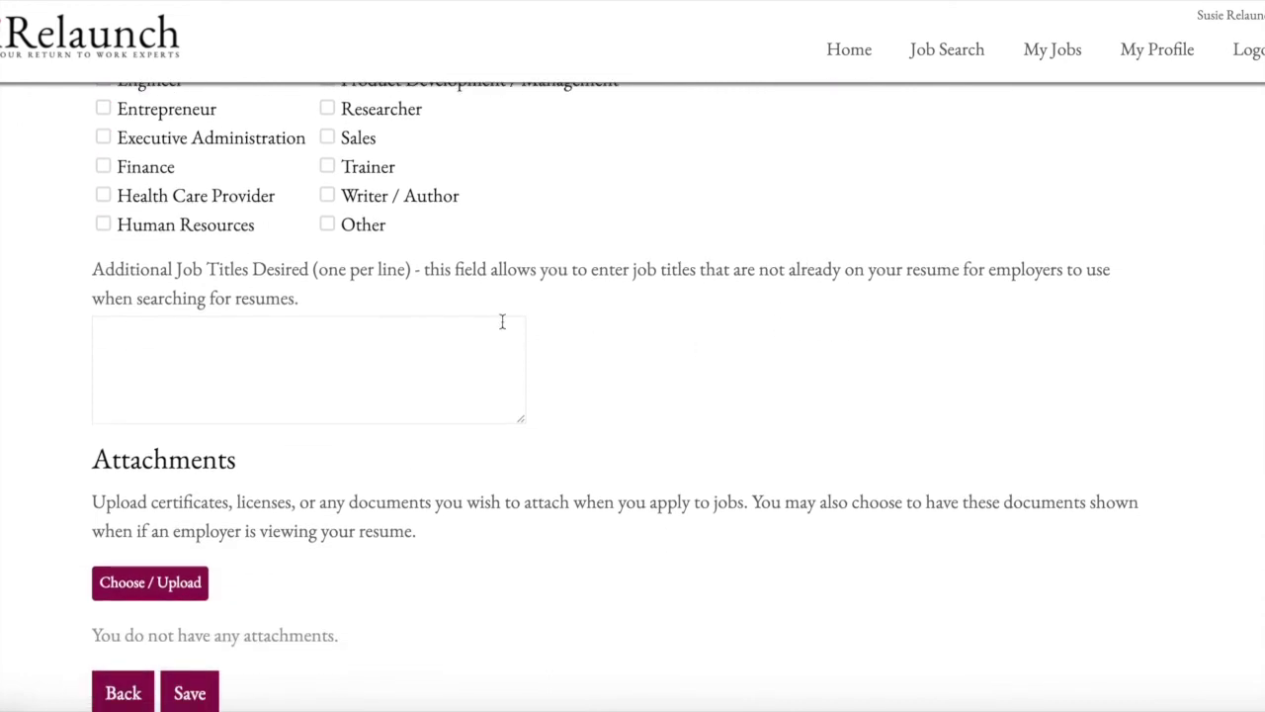
# - Leave Additional Job Titles Desired blank and save the resume profile
pyautogui.click(501, 339)
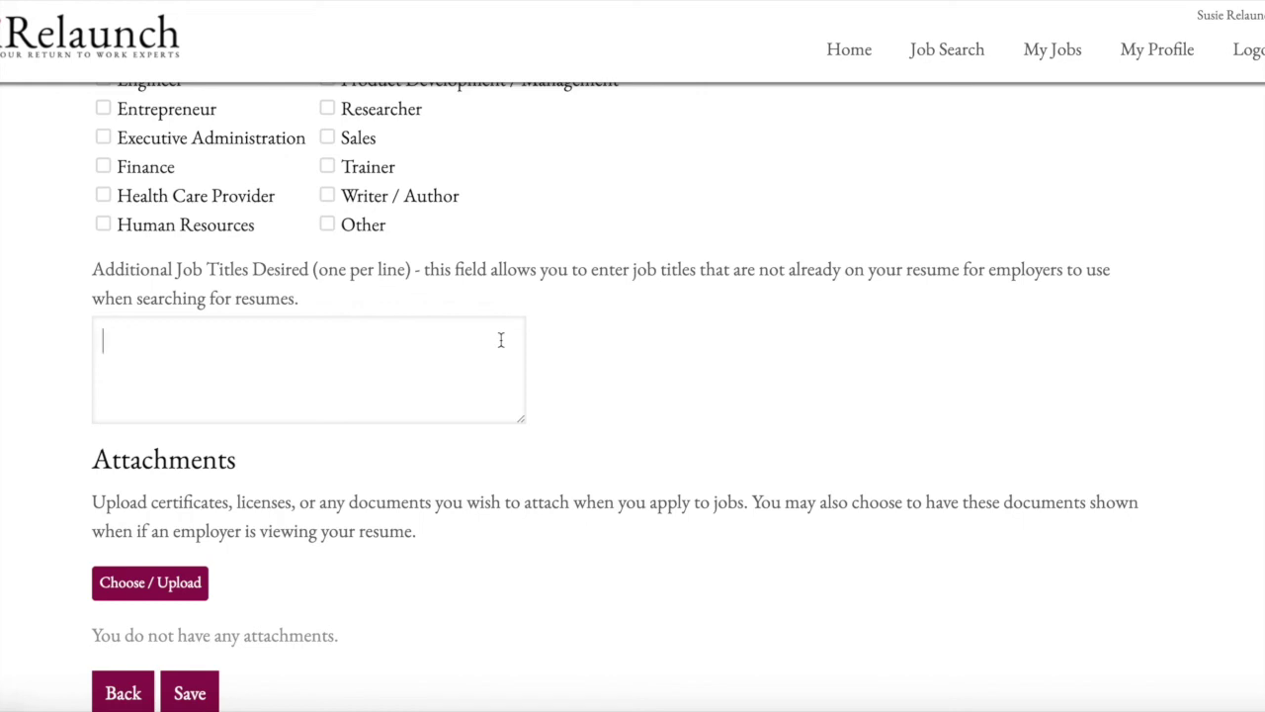
pyautogui.scroll(-1, 405, 425)
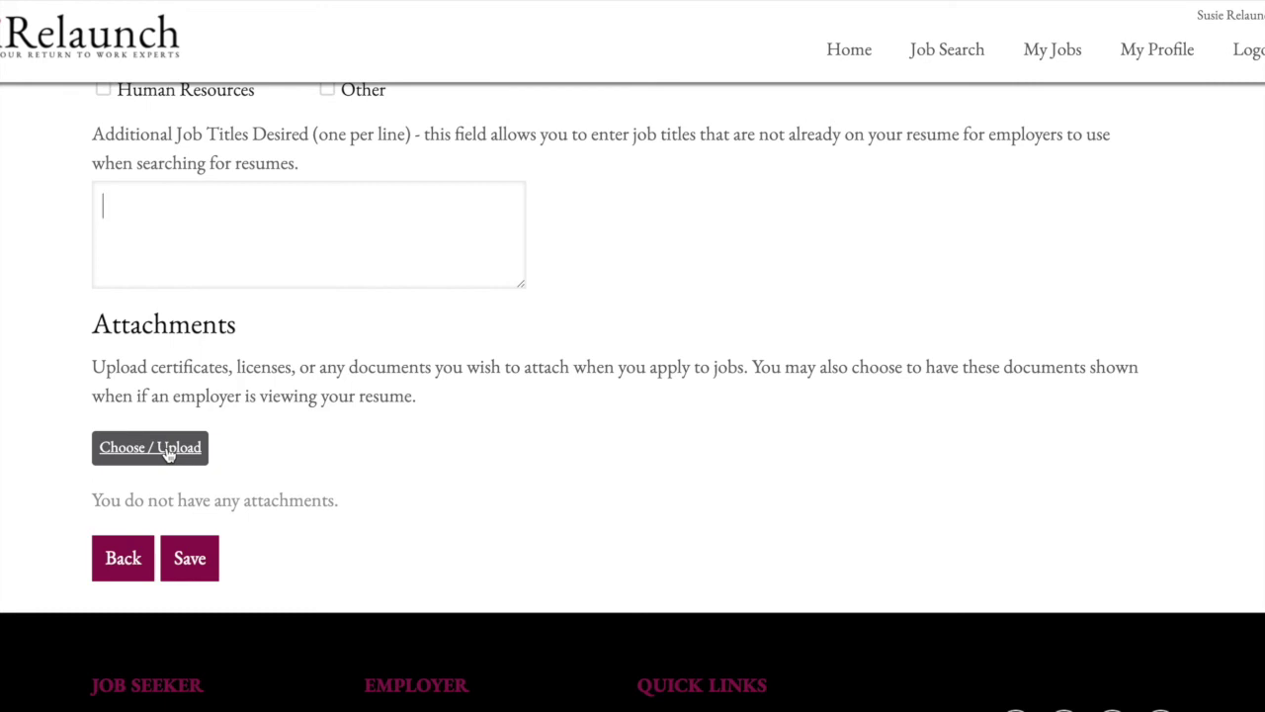
pyautogui.click(186, 559)
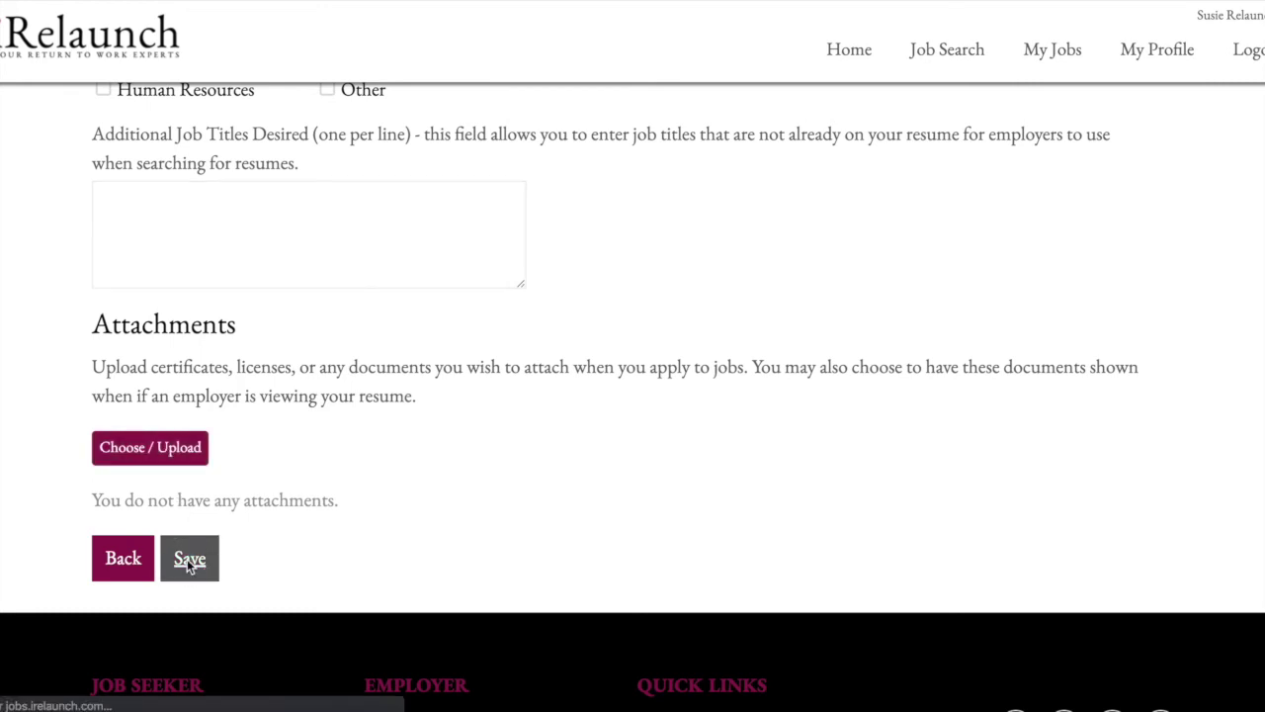